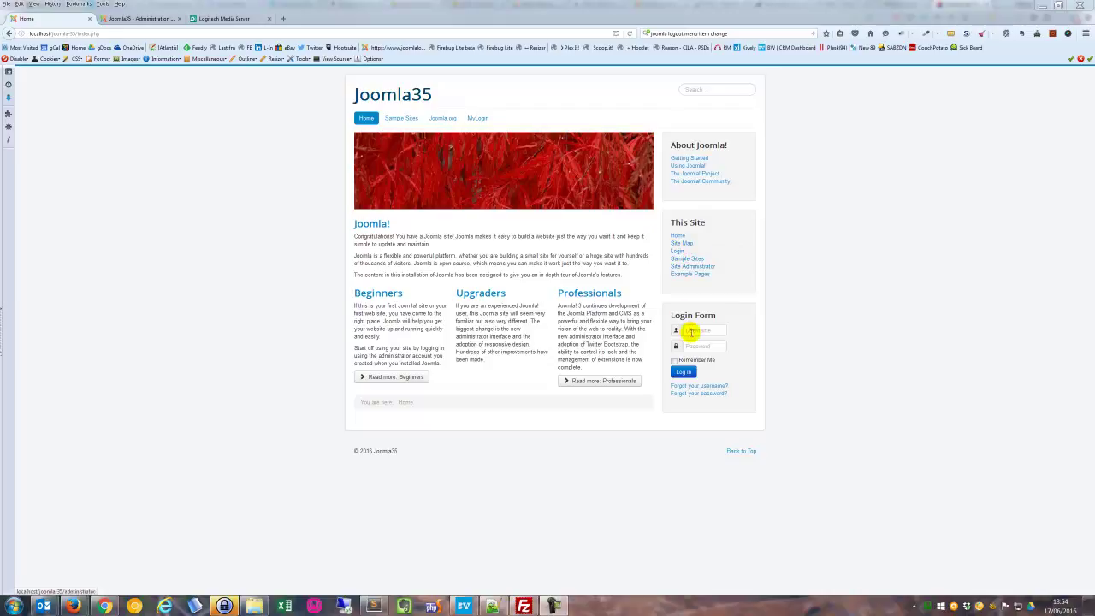
Step: Log in to the site's front end with the admin username and the account password
left_click(697, 329)
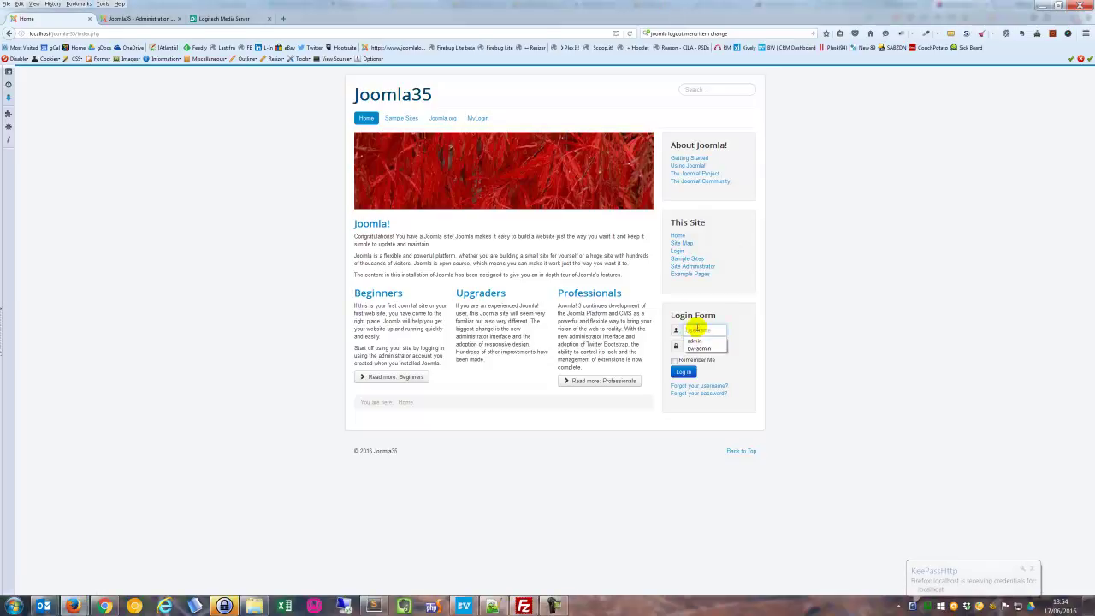
left_click(695, 341)
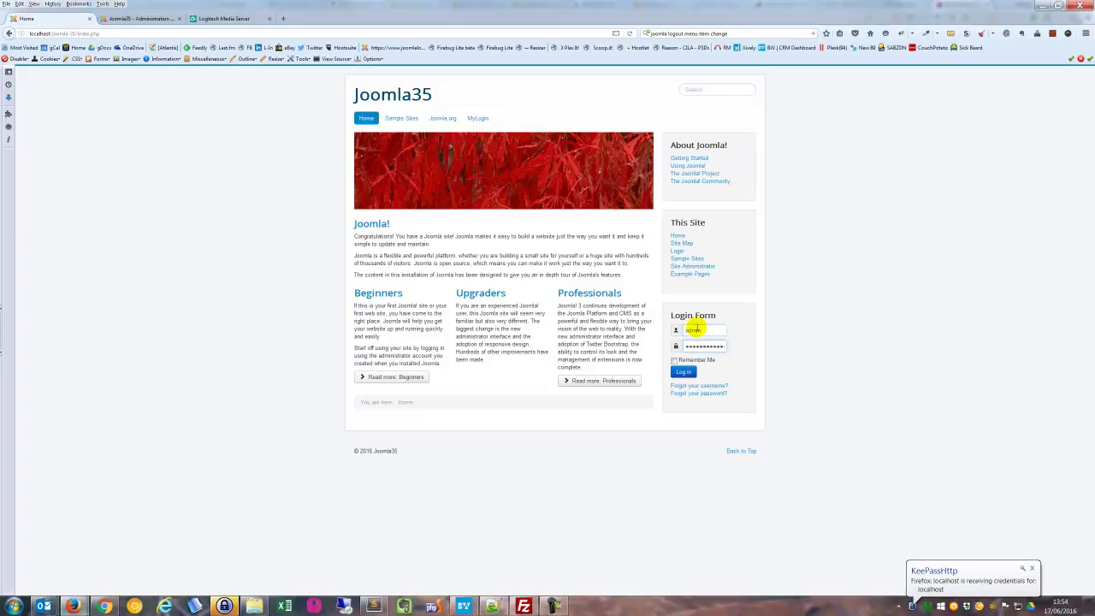
left_click_drag(703, 346, 770, 345)
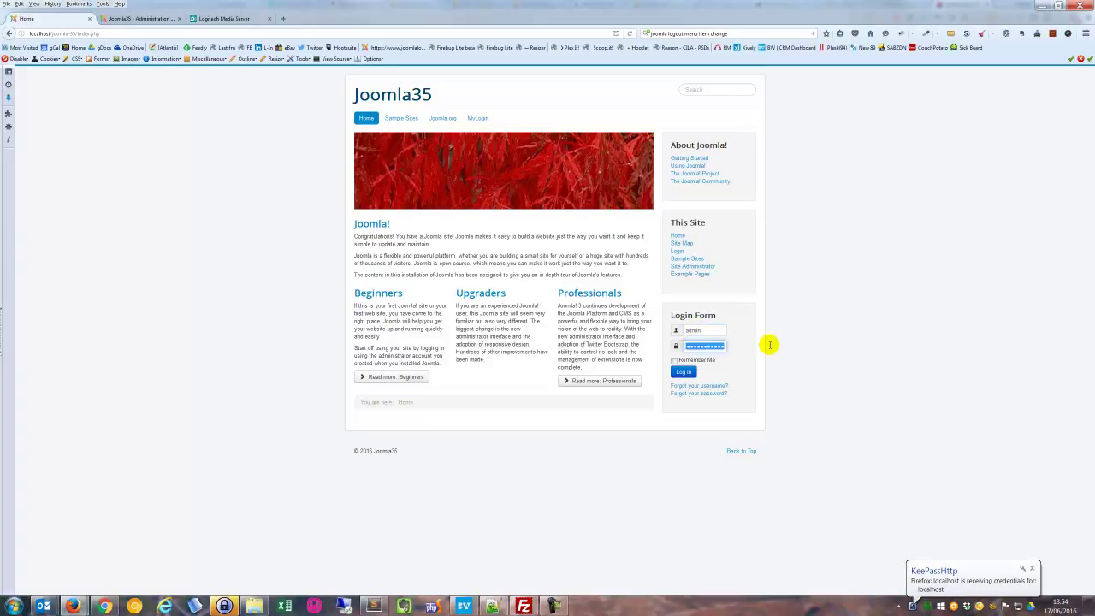
type("****")
key("Return")
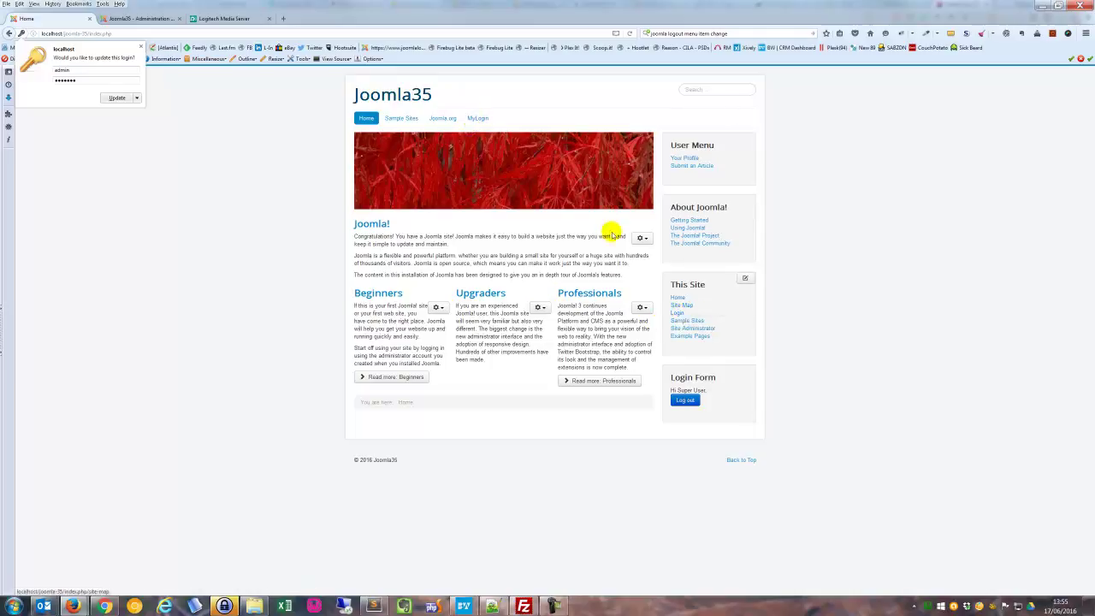
Step: Open the MyLogin page and log out of the site from there
left_click(475, 120)
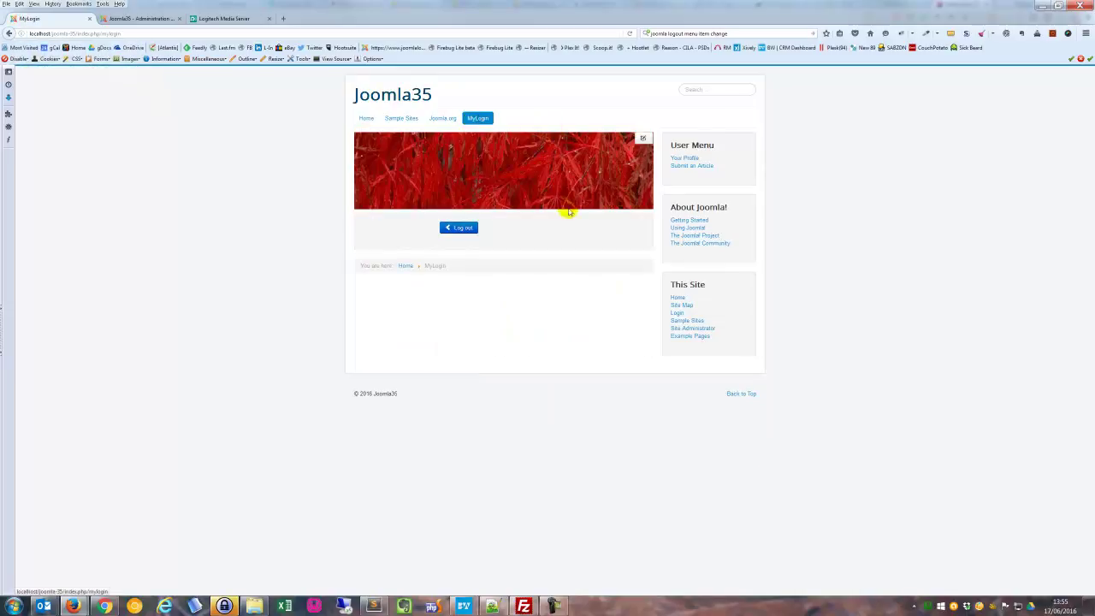
left_click(460, 228)
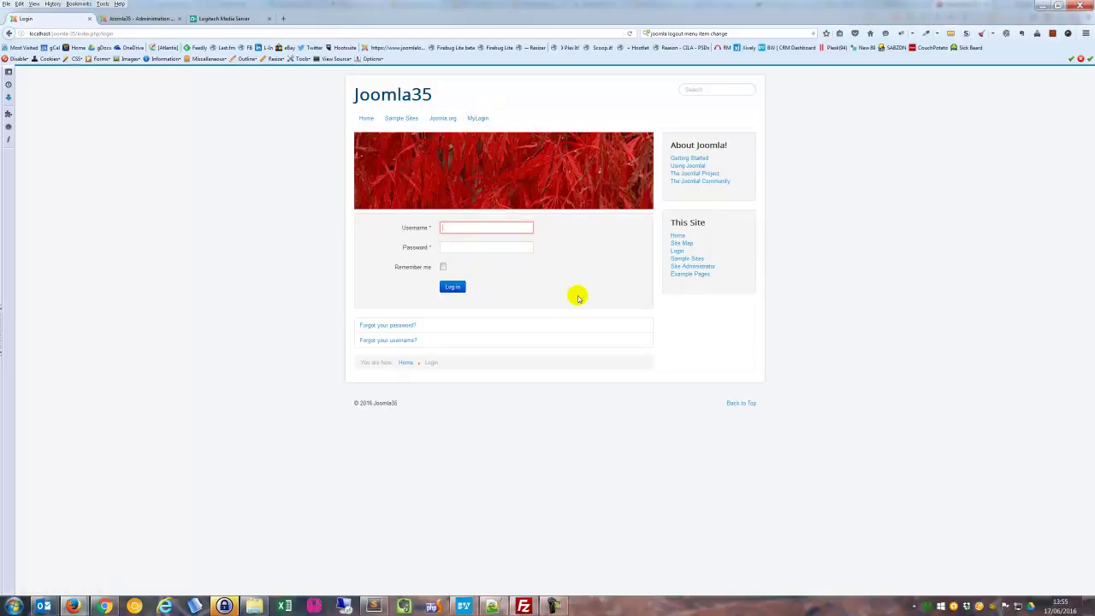
Step: Switch to the Joomla administration page, inspect the Guest user group's details, and close the group without changes
left_click(141, 18)
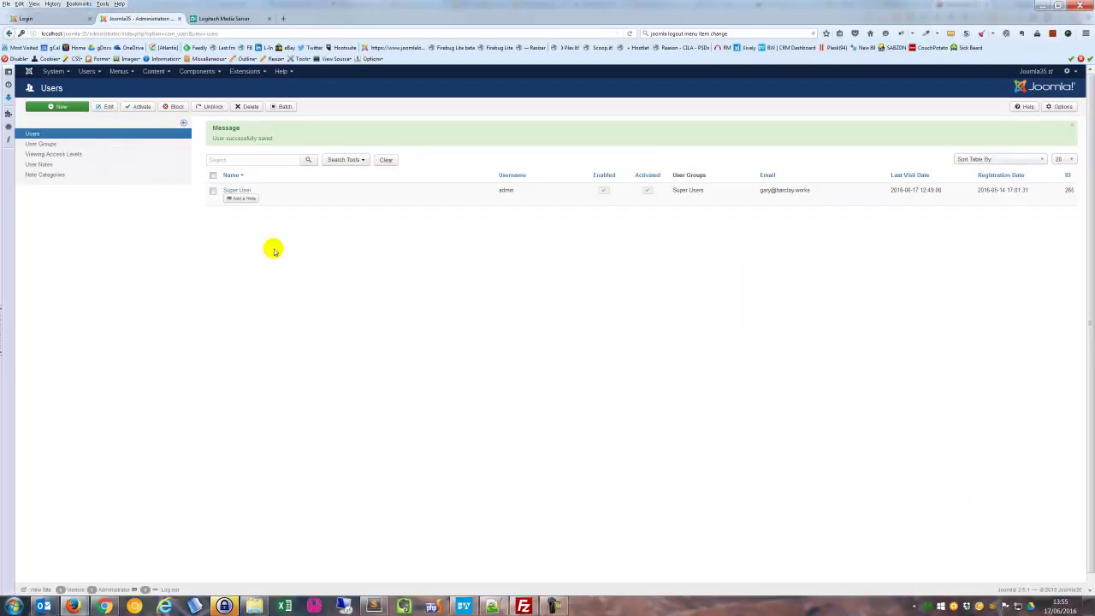
left_click(92, 73)
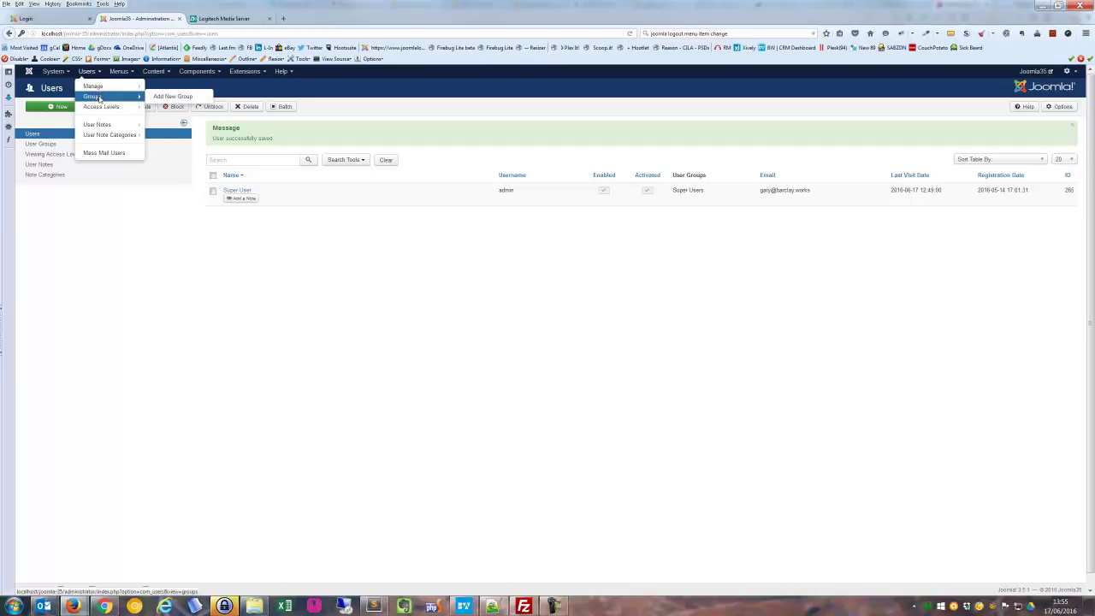
left_click(99, 98)
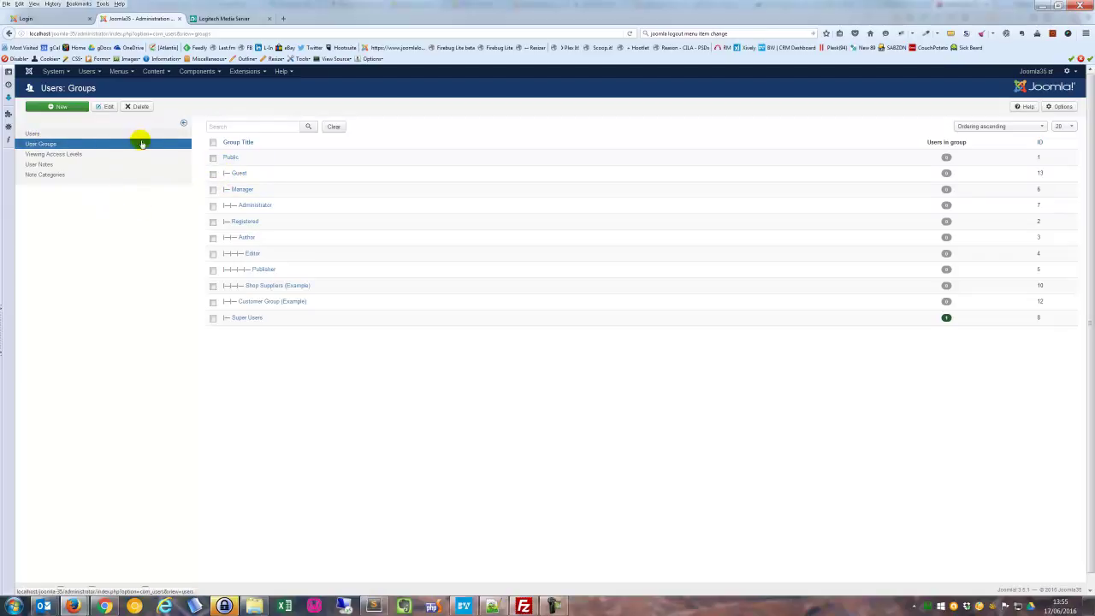
left_click(237, 173)
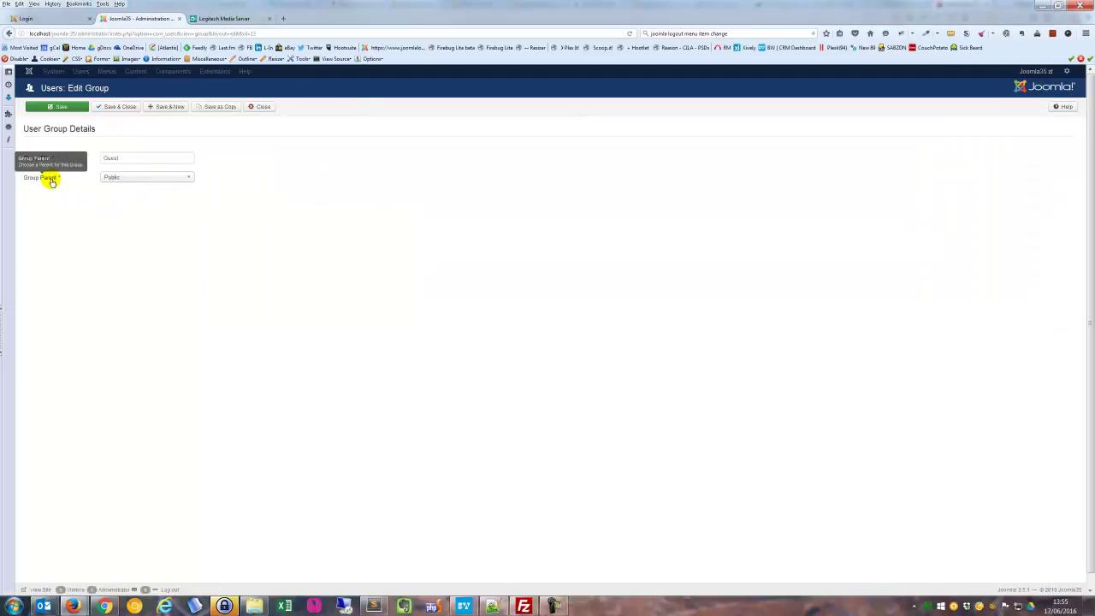
left_click(256, 106)
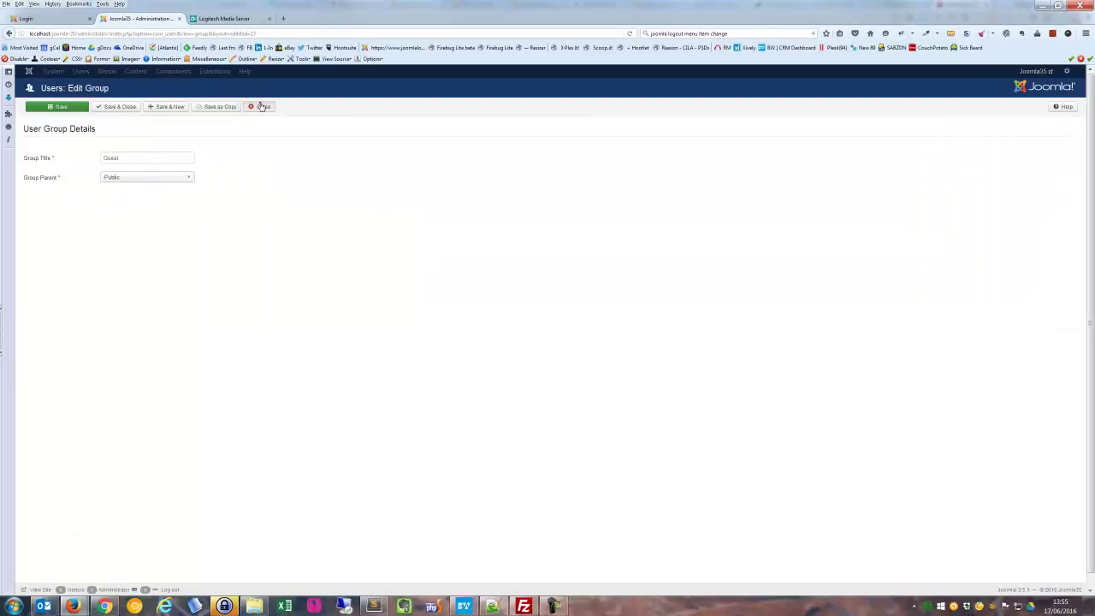
Step: Inspect which user groups are assigned to the Guest viewing access level, and close it without changes
left_click(53, 155)
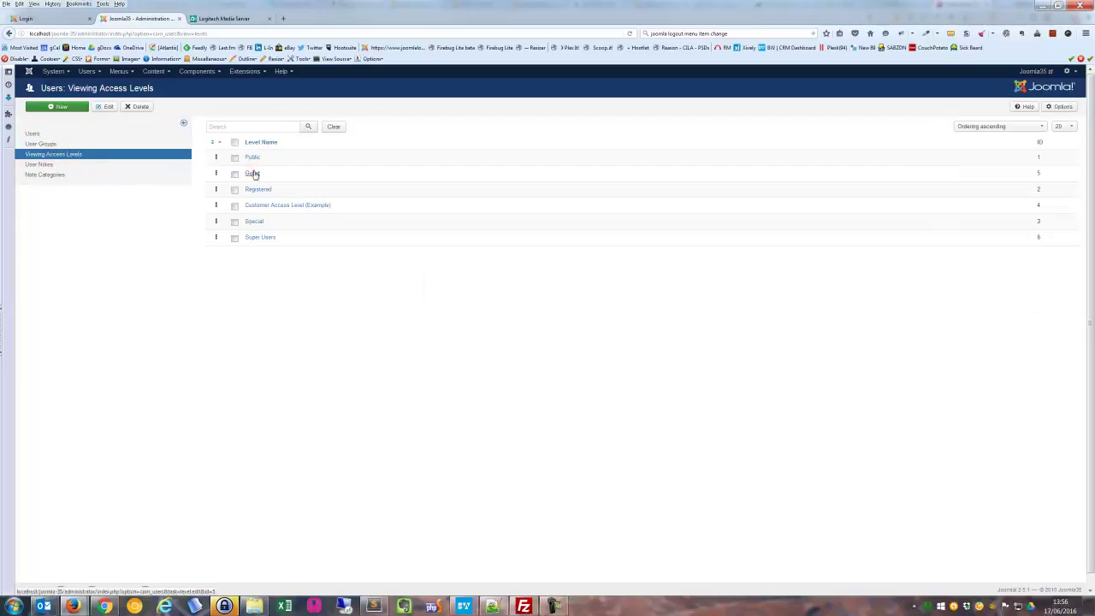
left_click(253, 172)
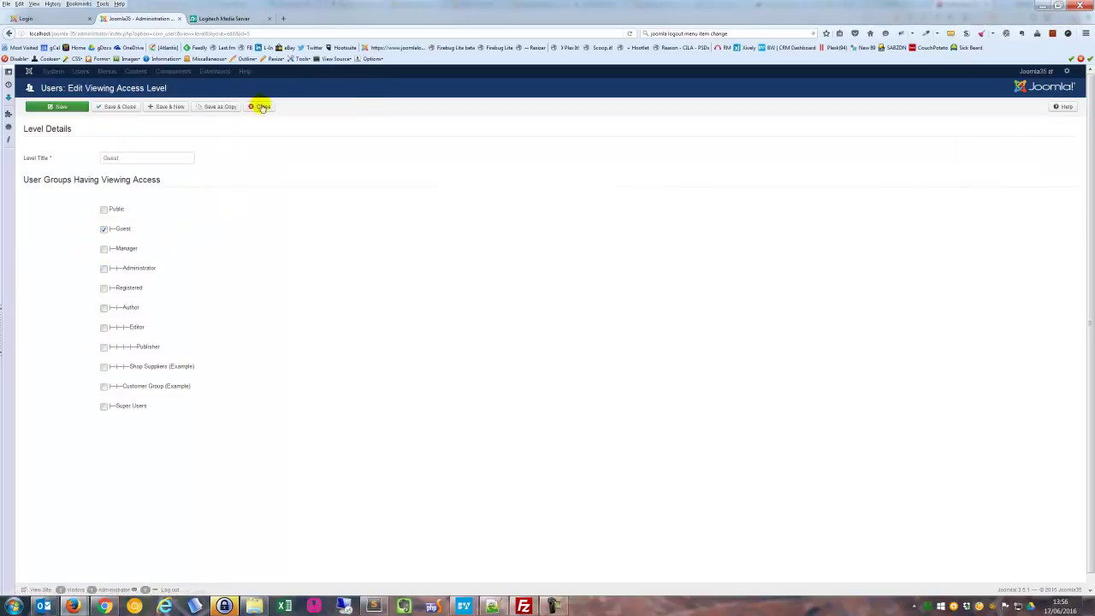
left_click(261, 107)
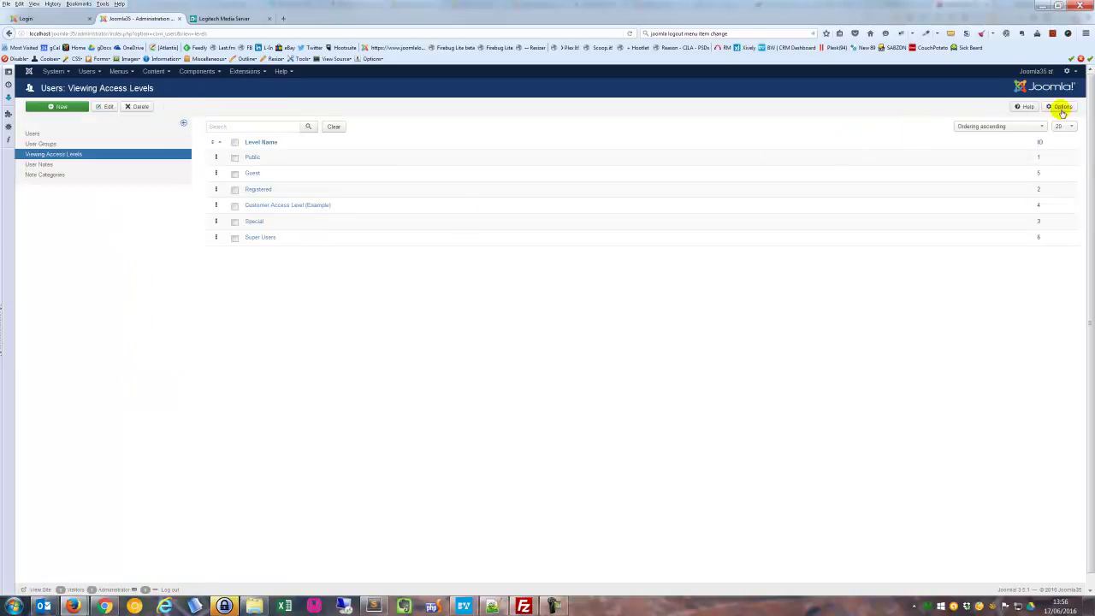
Step: Make sure Guest is the Guest User Group in the Users component options, and save and close them
left_click(1062, 107)
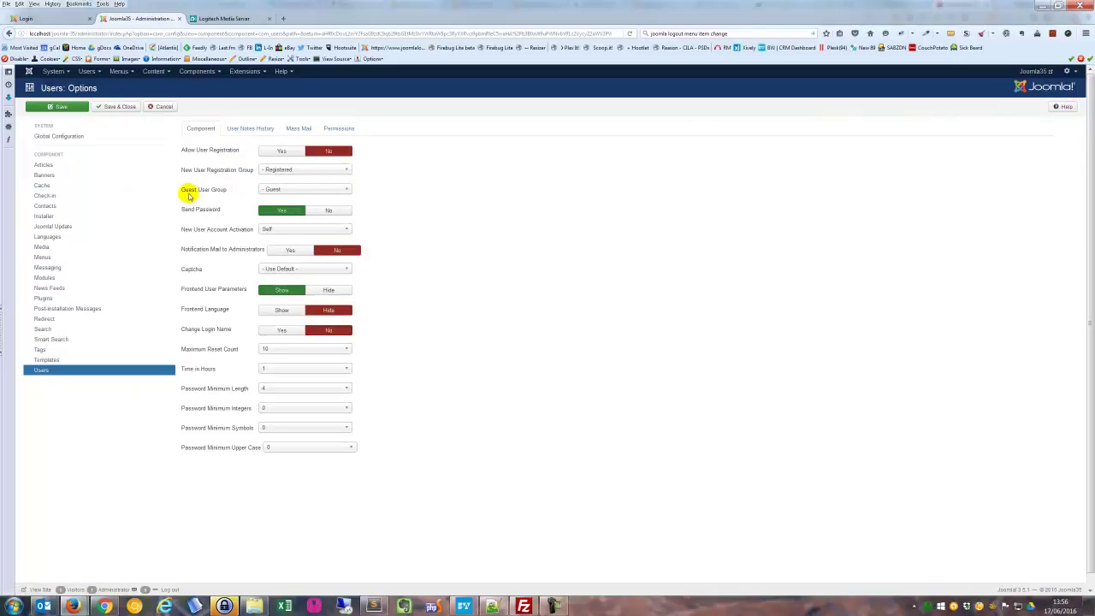
left_click(296, 191)
left_click(297, 191)
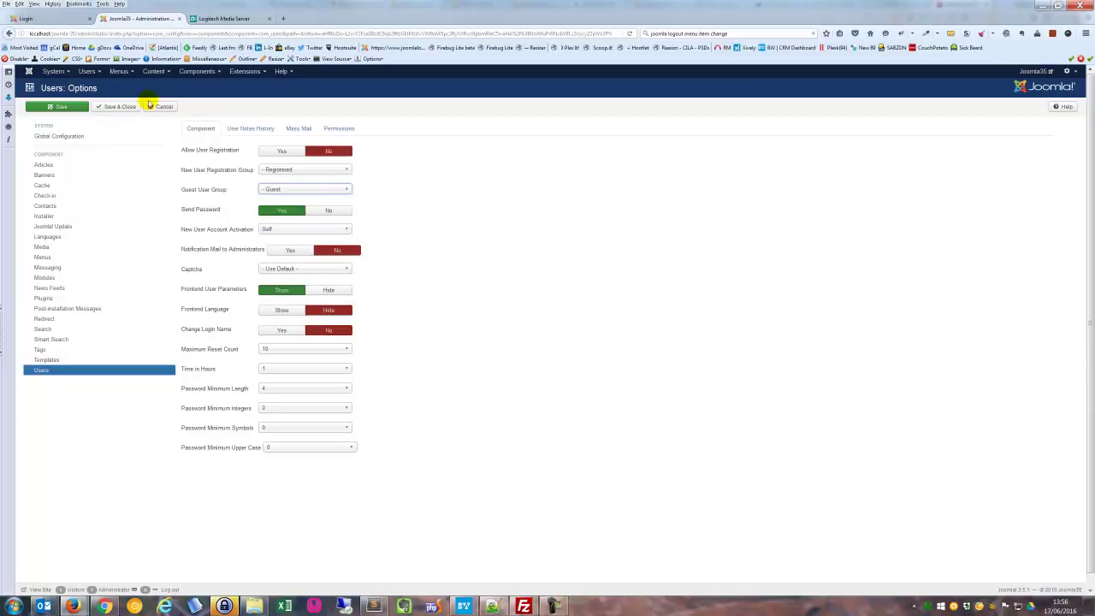
left_click(116, 107)
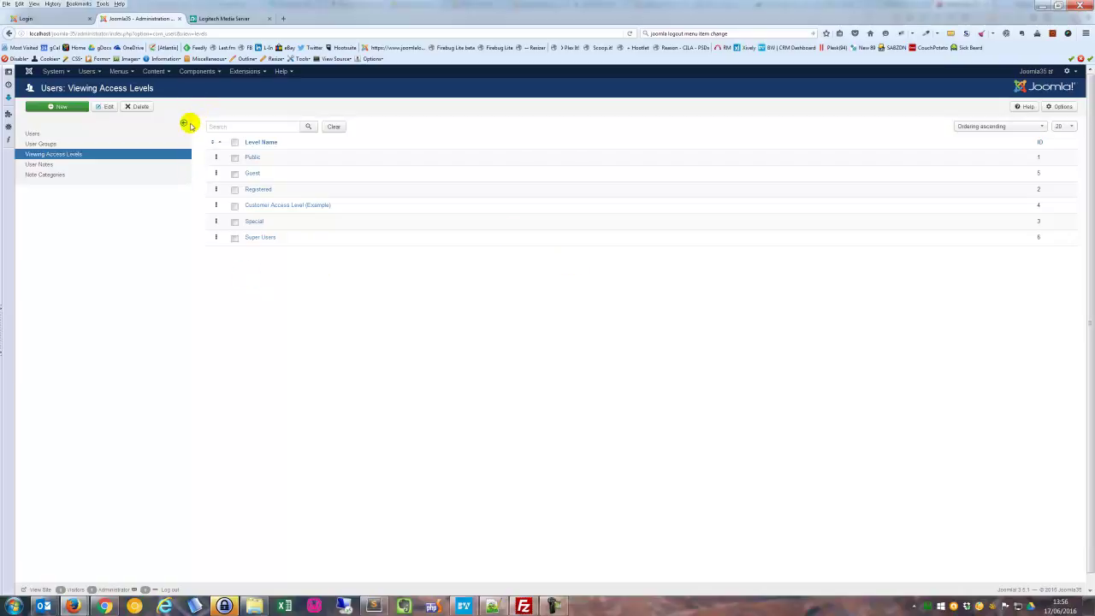
Step: Set the access level of the MyLogin item in the Top menu to Guest, and save and close it
left_click(125, 74)
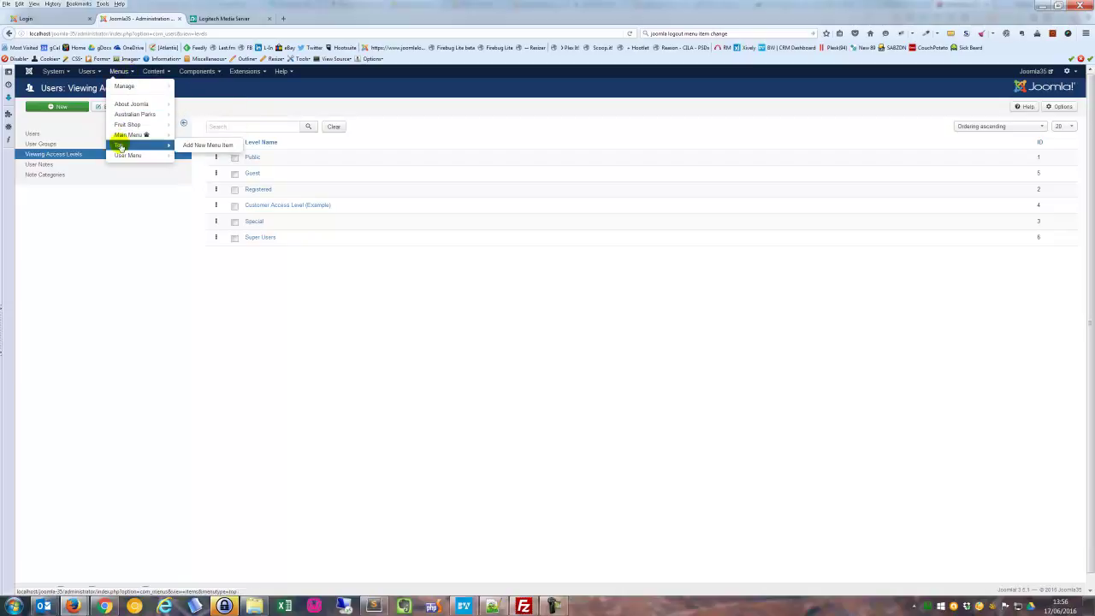
left_click(120, 146)
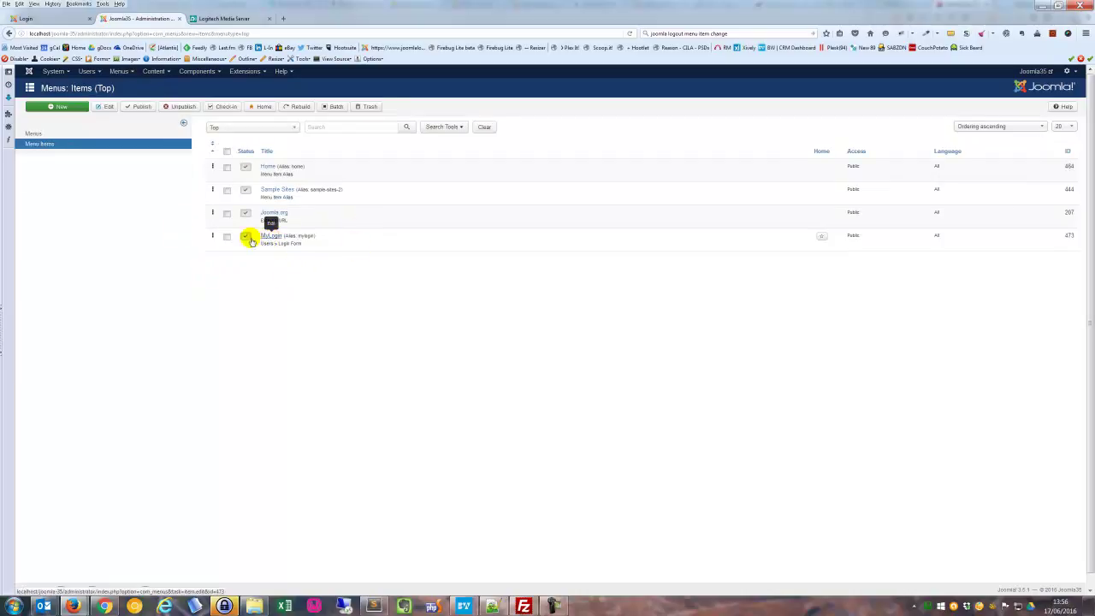
left_click(227, 237)
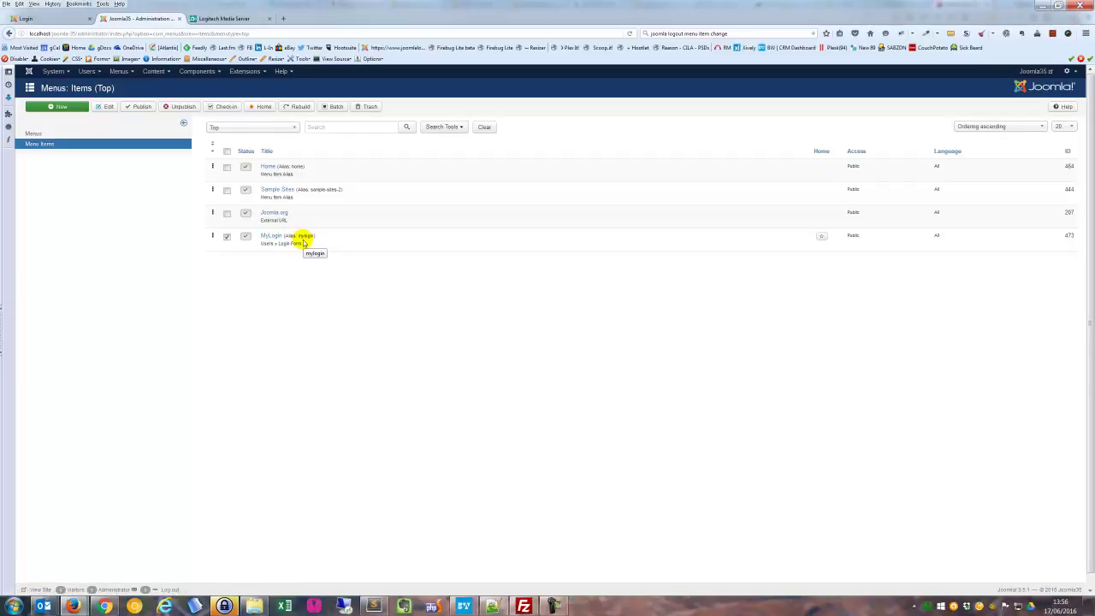
left_click(270, 236)
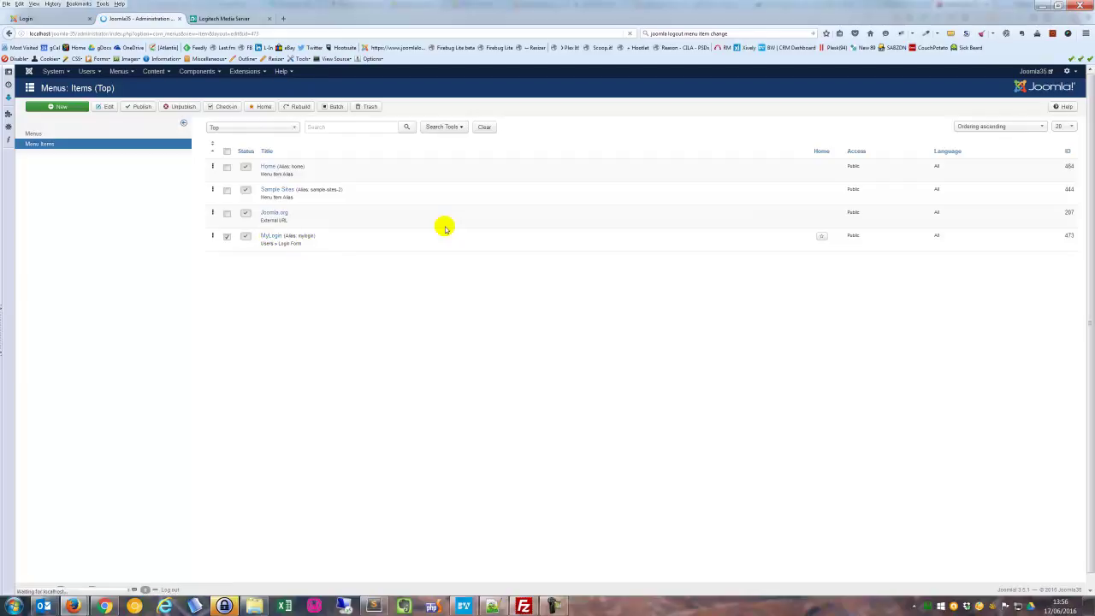
left_click(864, 324)
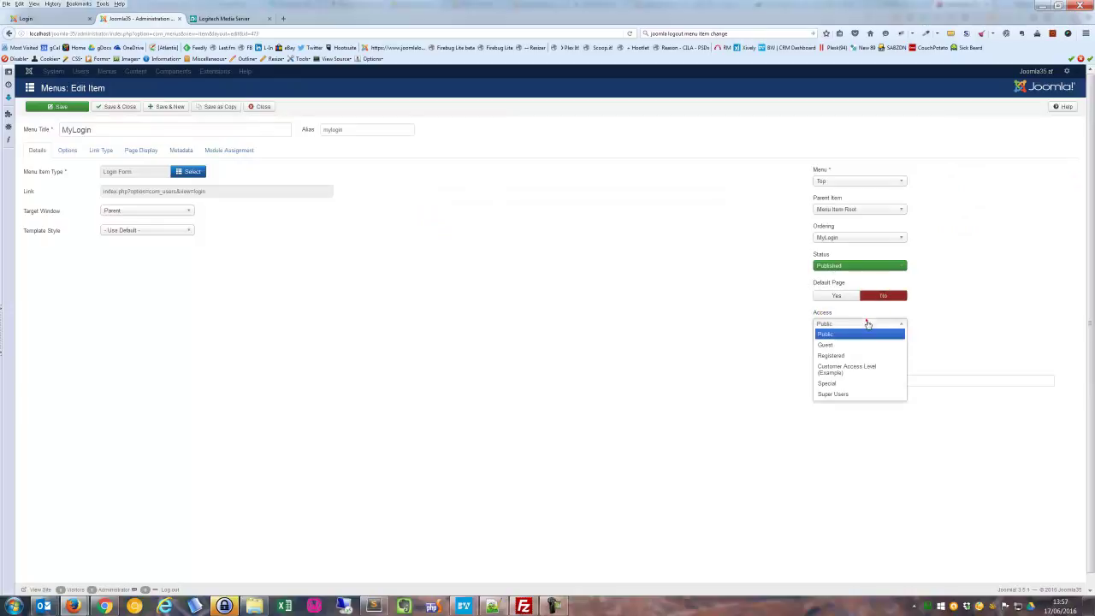
left_click(829, 345)
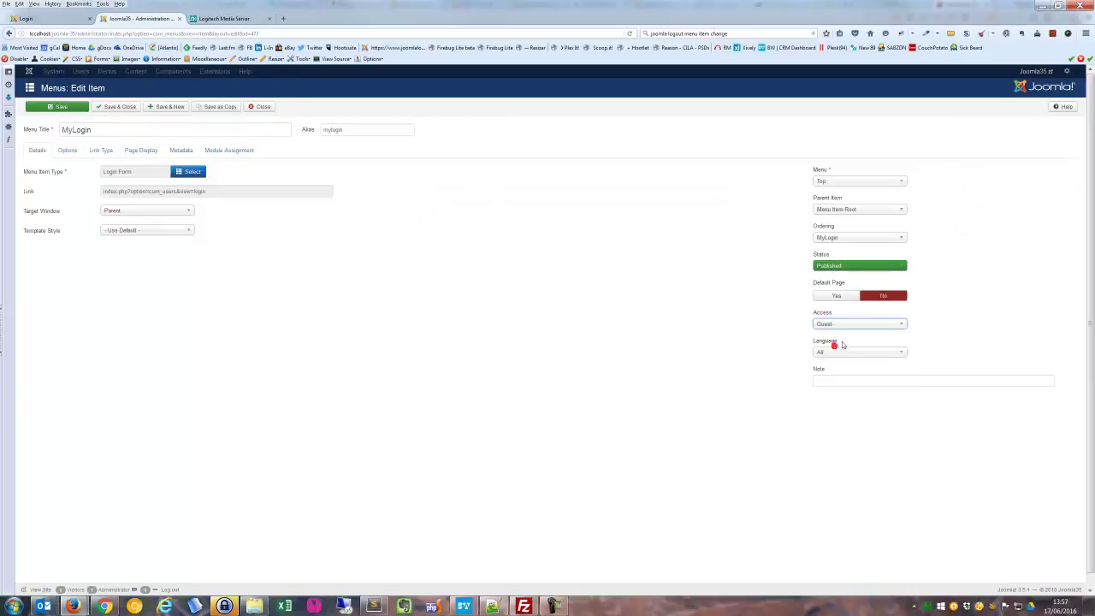
left_click(119, 106)
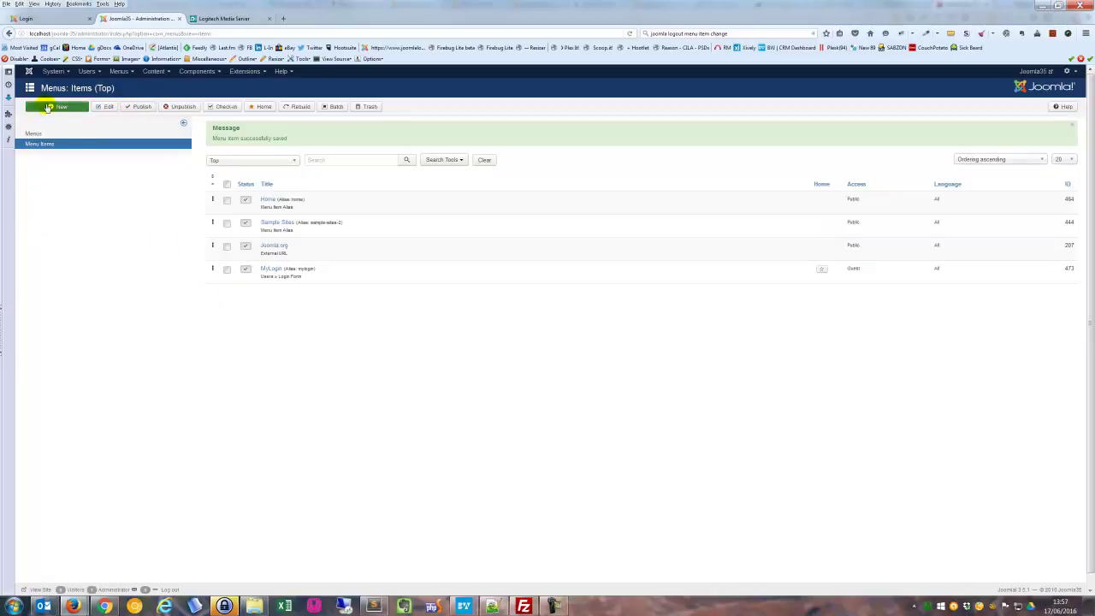
Step: Start a new Top menu item titled MyLogout and choose the Users type Logout for it
left_click(49, 106)
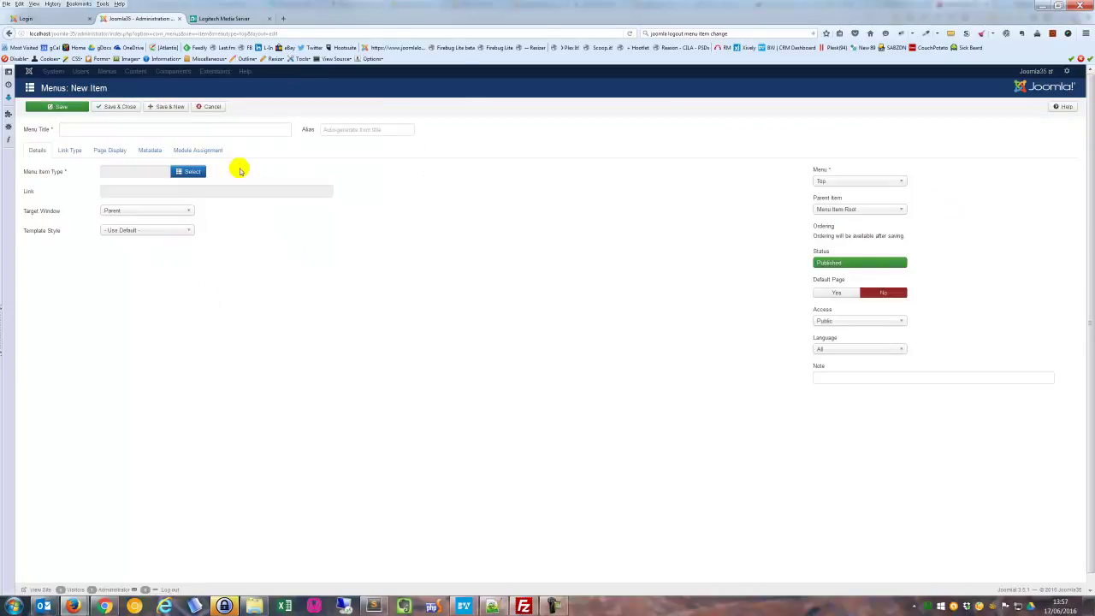
left_click(156, 129)
type("MyL")
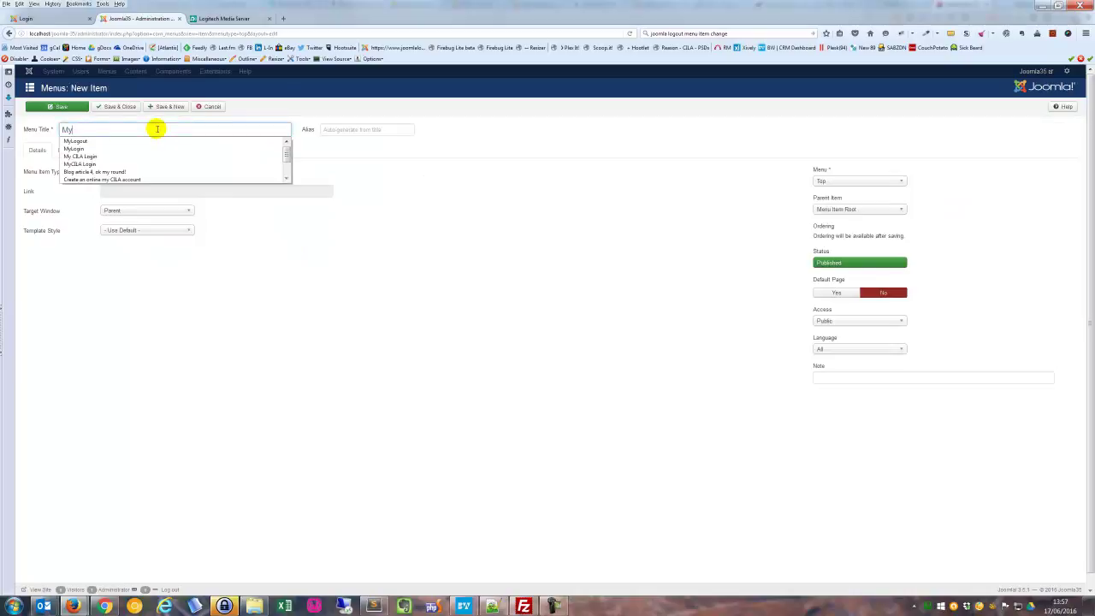
type("ogout")
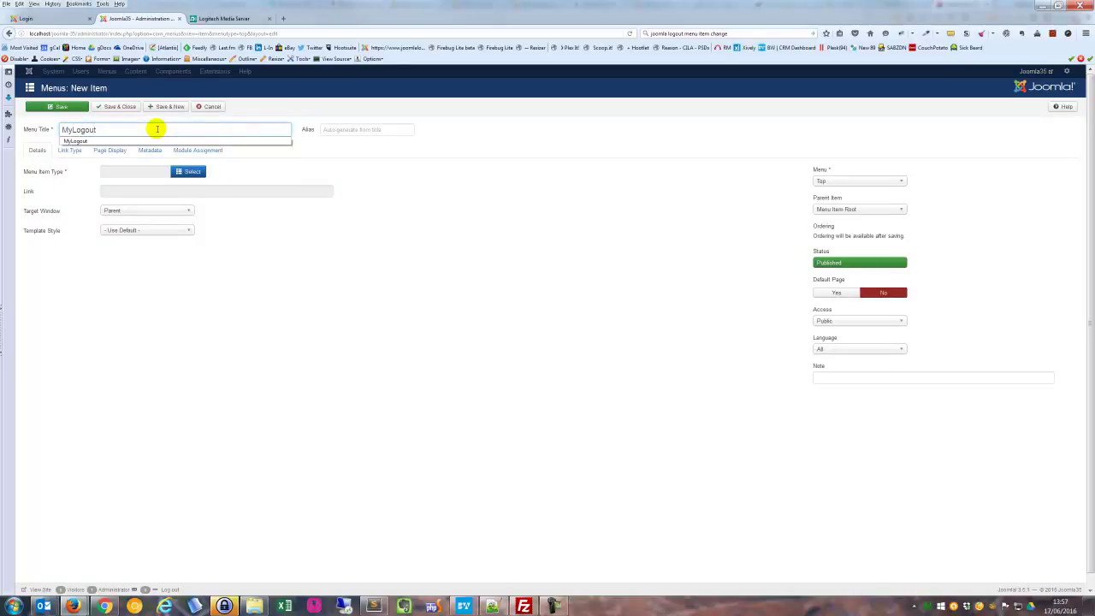
left_click(193, 171)
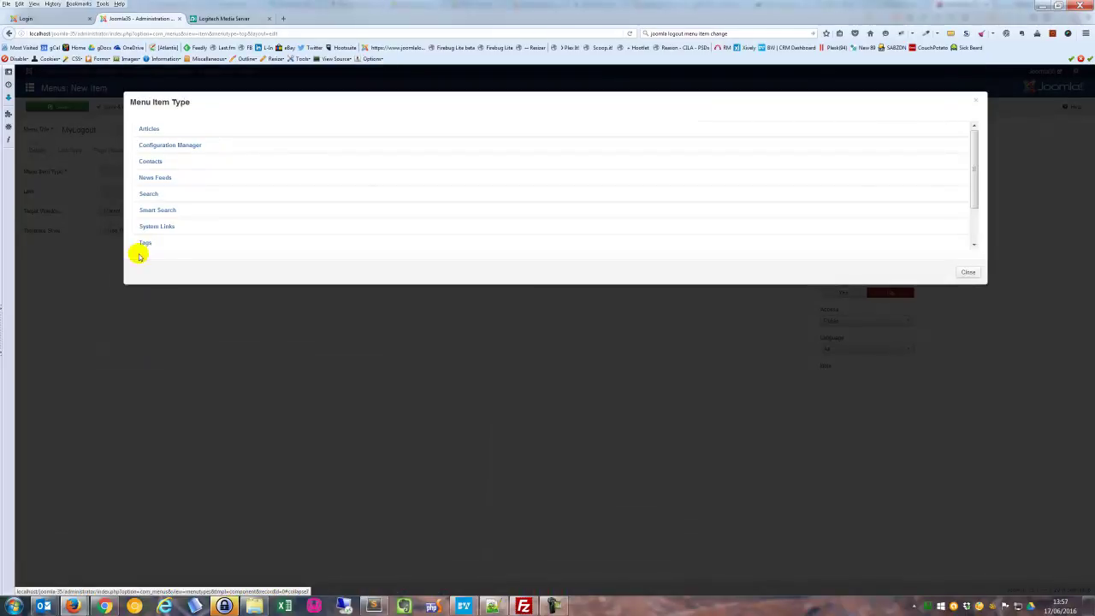
scroll(142, 244, "down", 1)
left_click(146, 220)
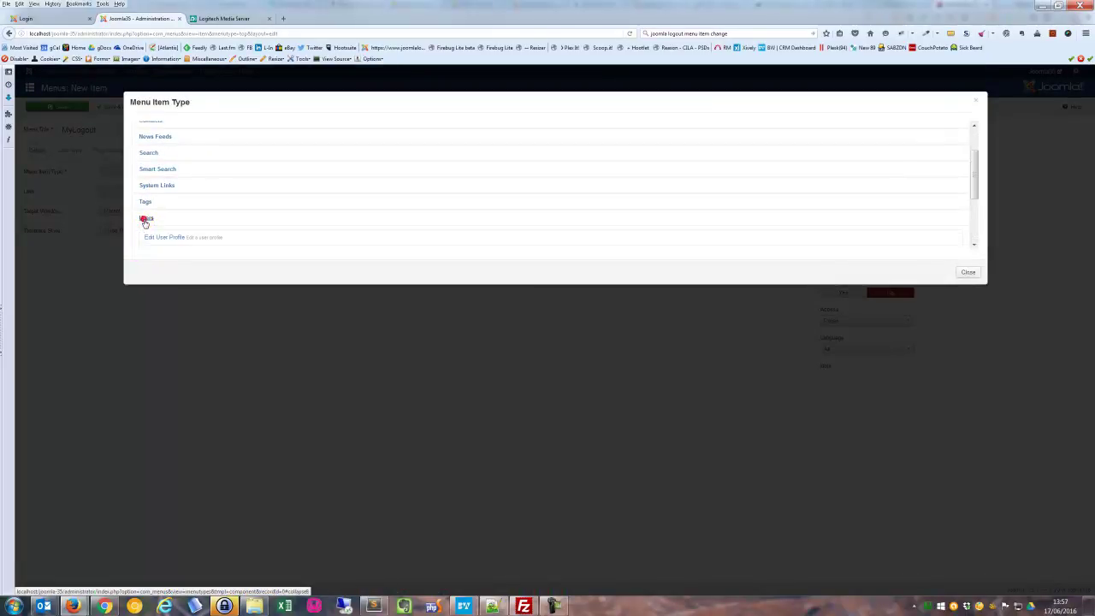
scroll(188, 227, "down", 3)
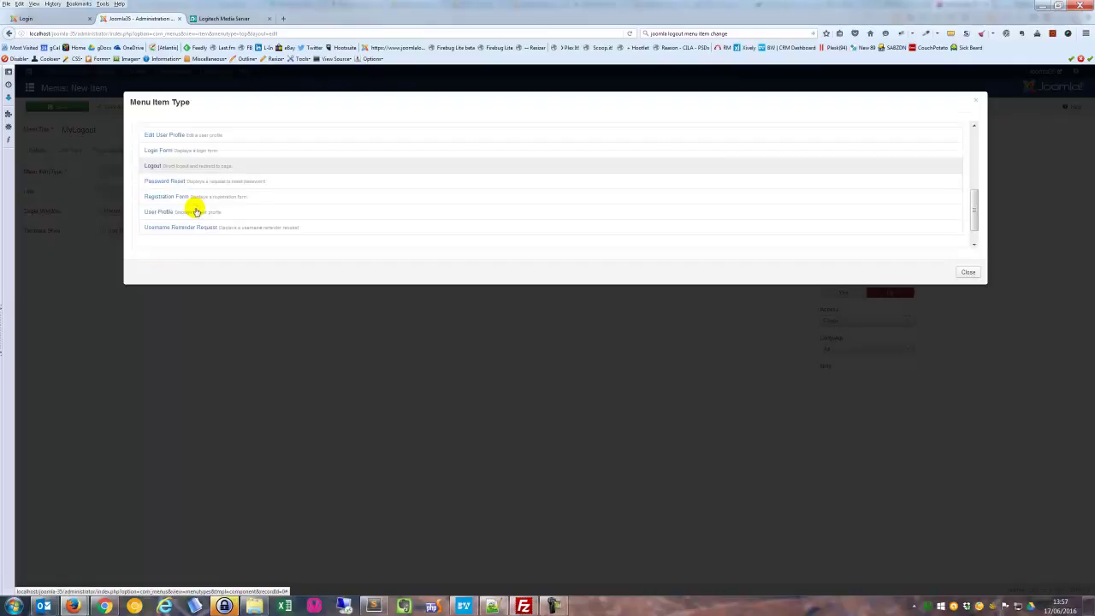
left_click(152, 155)
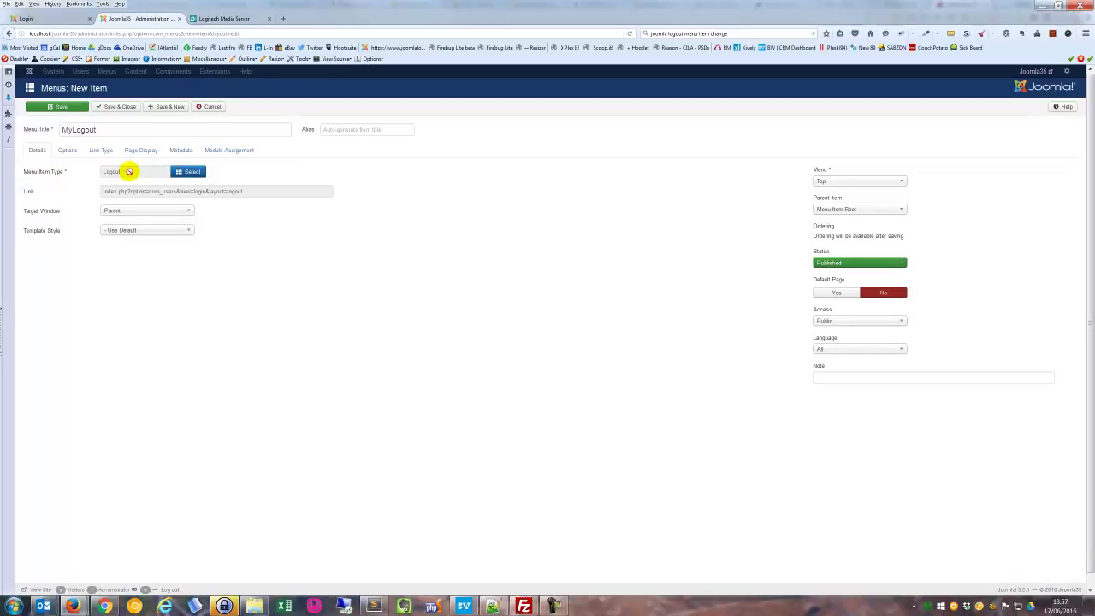
Step: Set the MyLogout item's access level to Registered, and save and close it
left_click(848, 321)
left_click(837, 350)
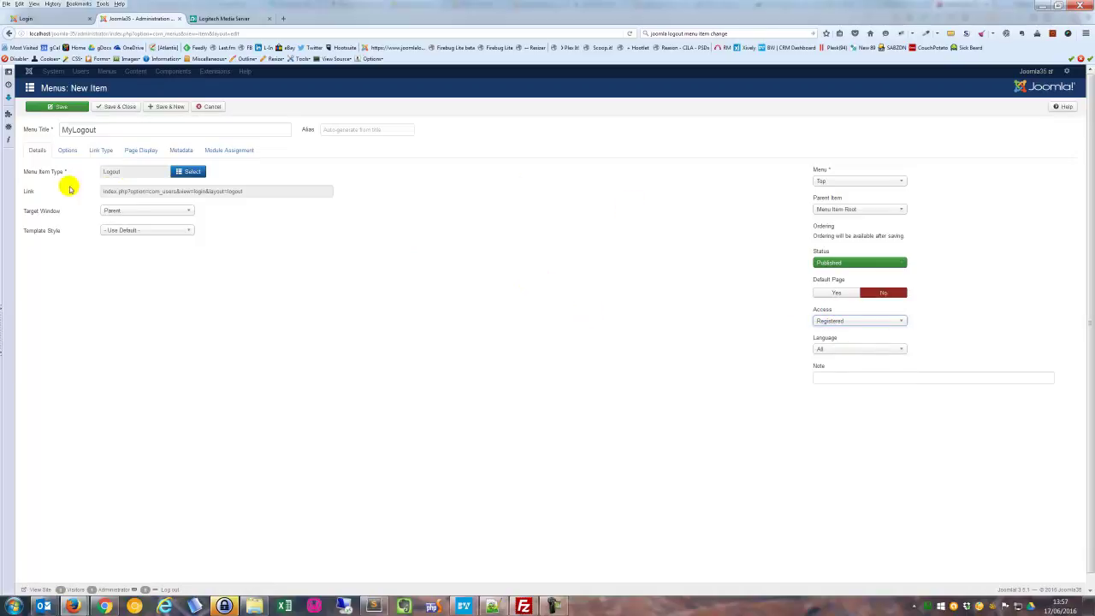
left_click(116, 107)
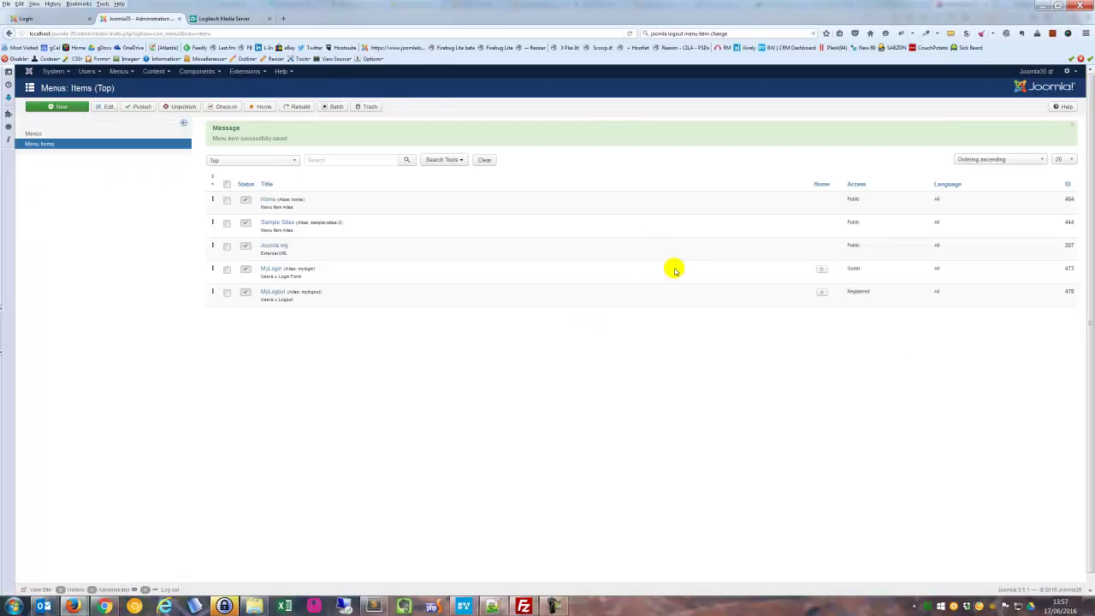
Step: Show the Main Menu items and batch-set the access level of the Login item to Guest
left_click(276, 160)
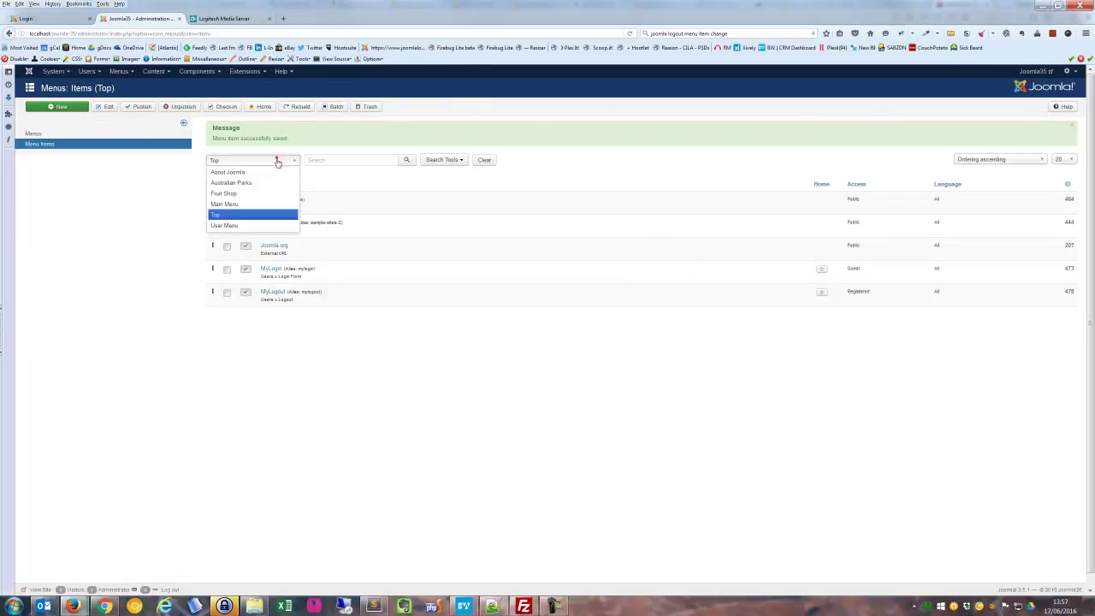
left_click(225, 203)
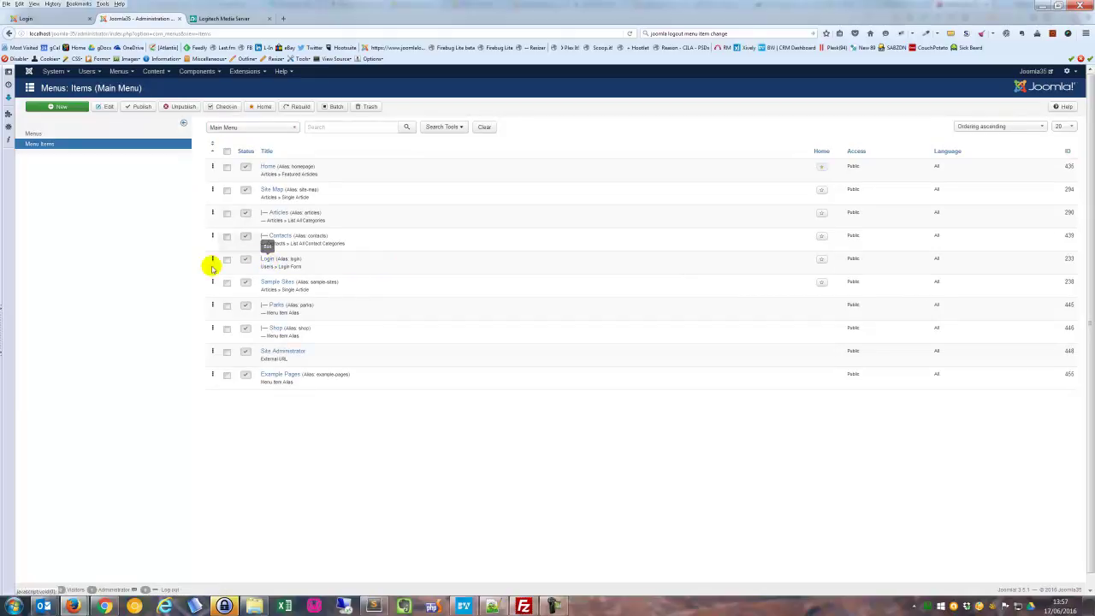
left_click(335, 106)
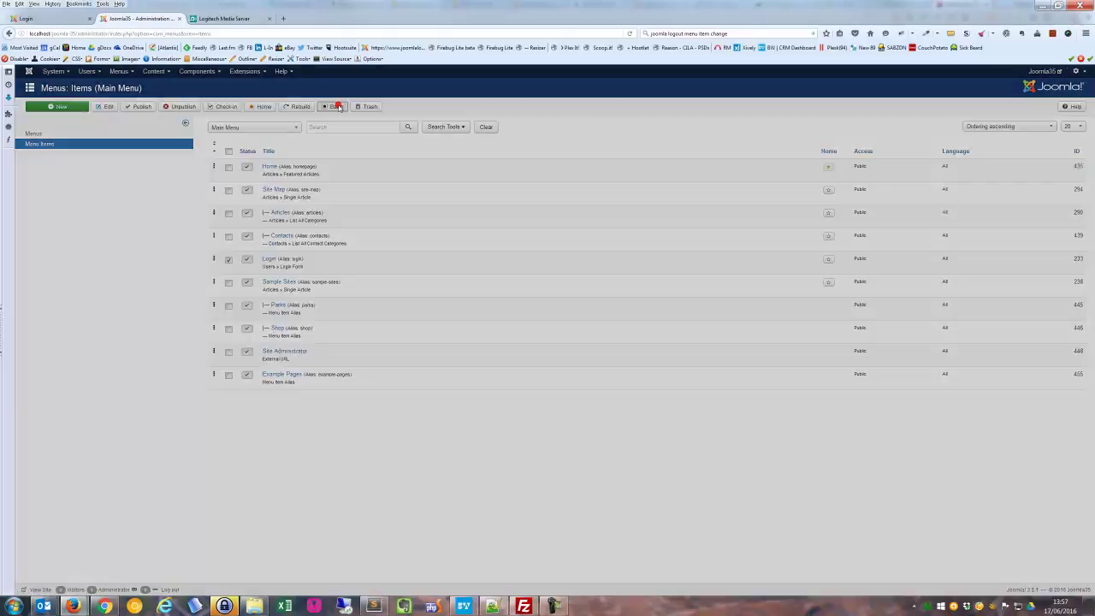
left_click(565, 138)
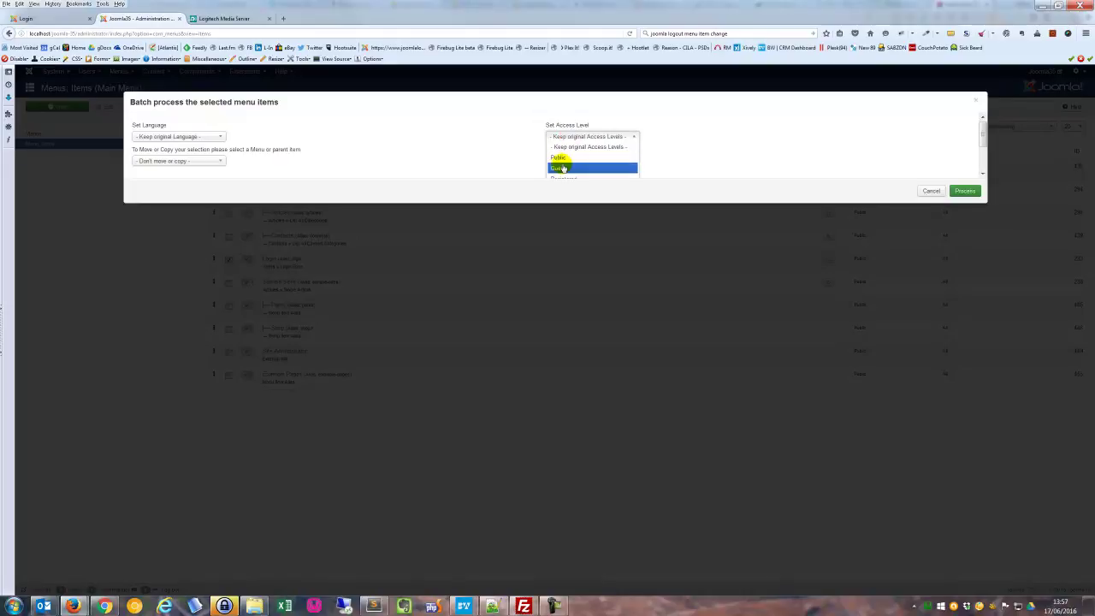
left_click(560, 168)
left_click(967, 192)
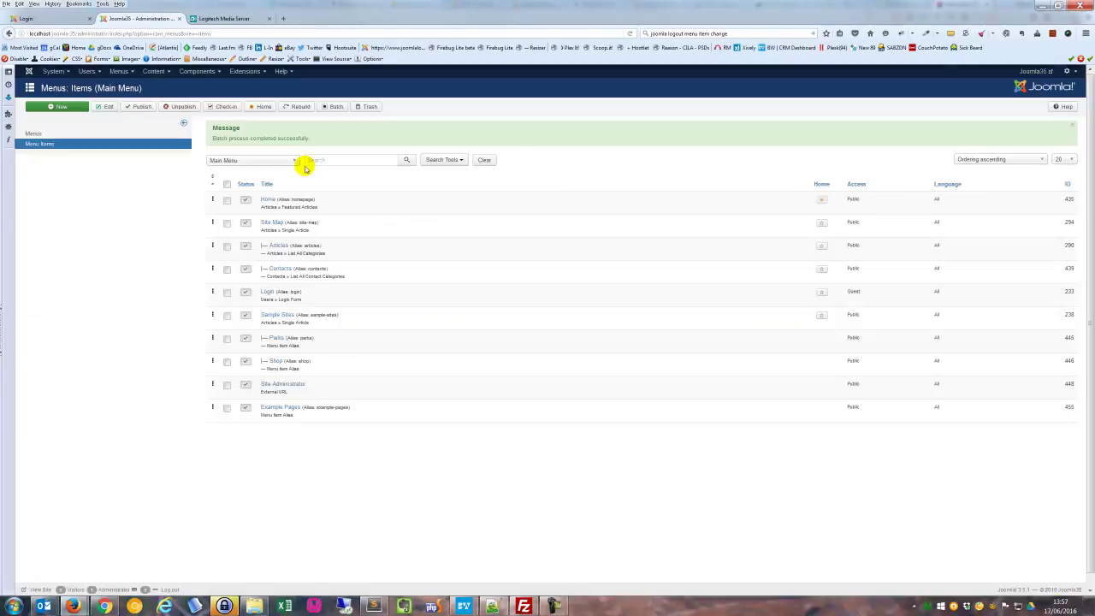
Step: Start a new Main Menu item titled Logout and choose the Users type Logout for it
left_click(47, 106)
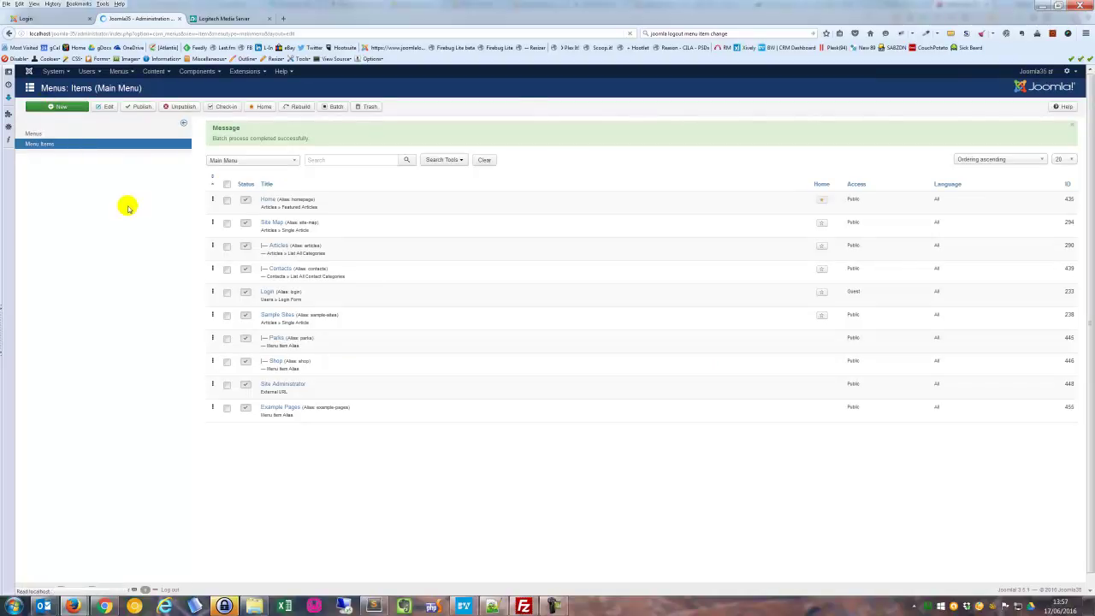
left_click(135, 129)
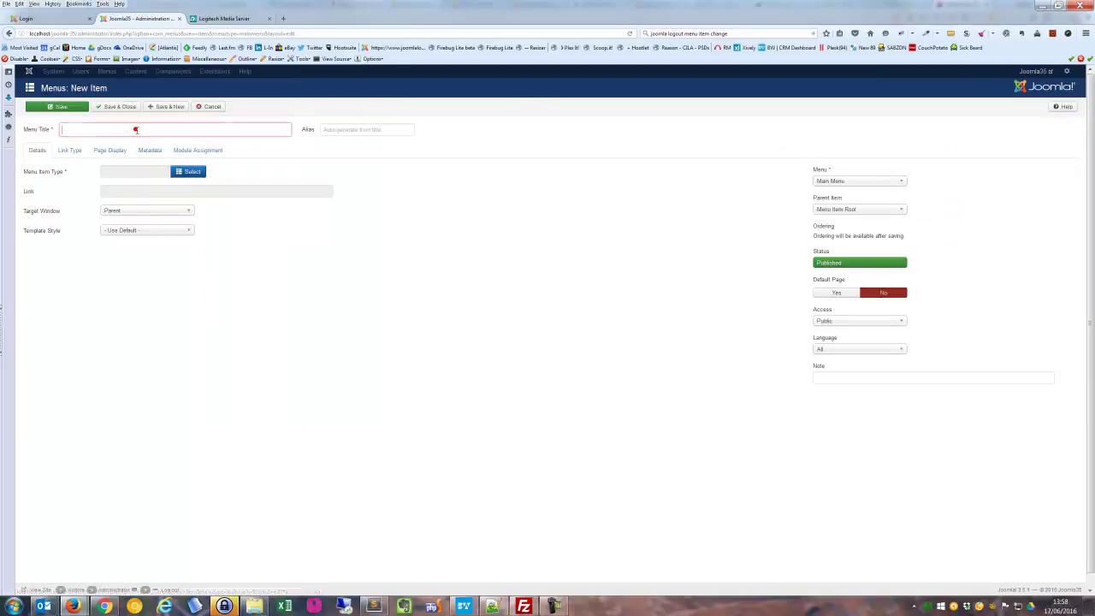
type("Logout")
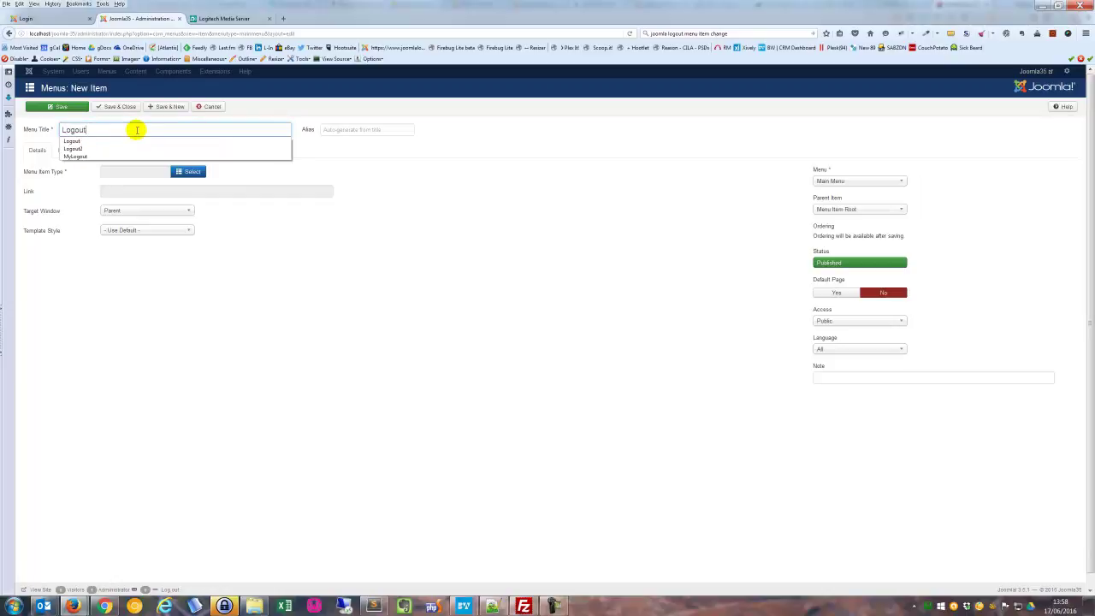
left_click(70, 141)
left_click(74, 151)
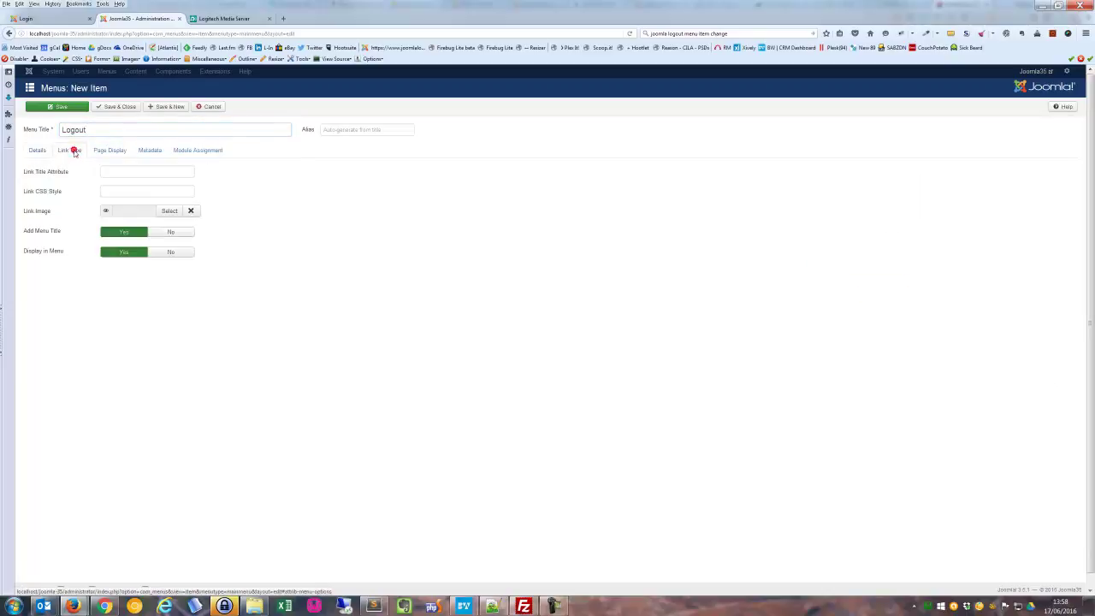
left_click(37, 150)
left_click(190, 172)
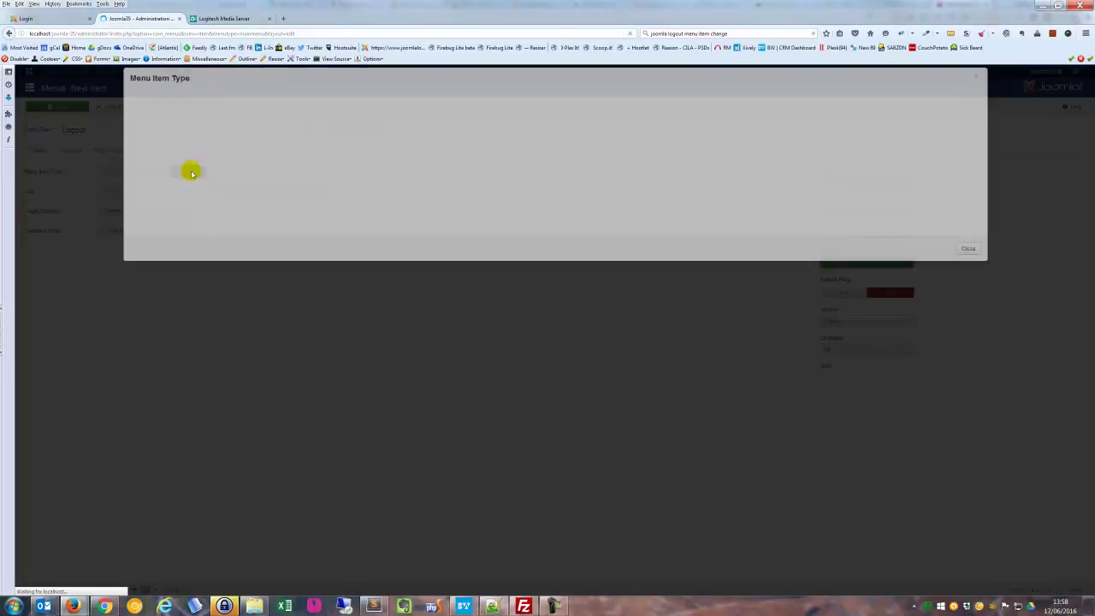
scroll(167, 205, "down", 3)
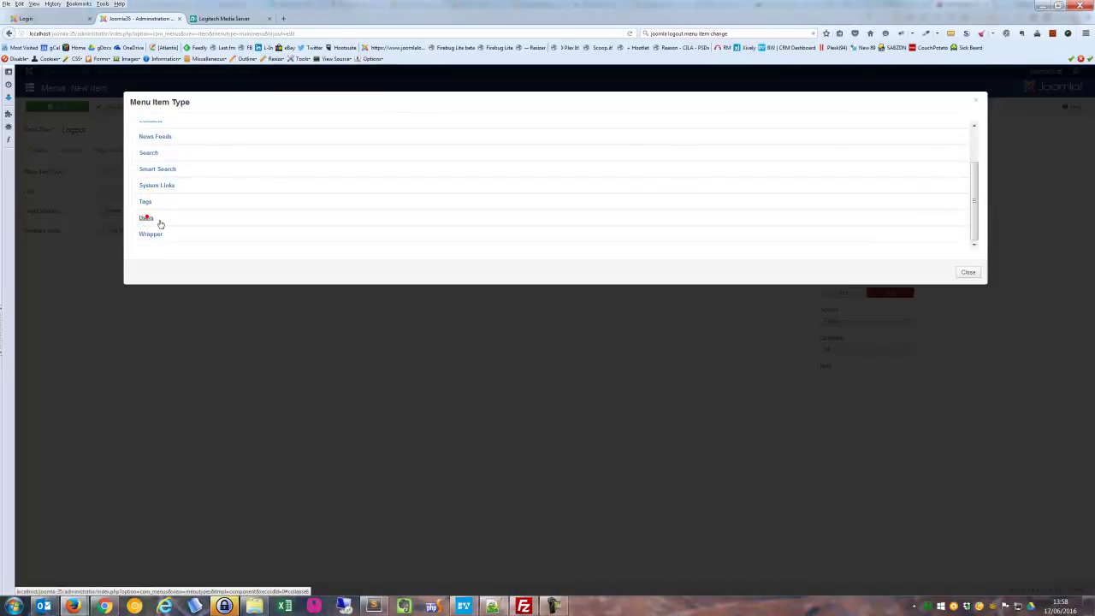
left_click(158, 220)
scroll(151, 235, "down", 2)
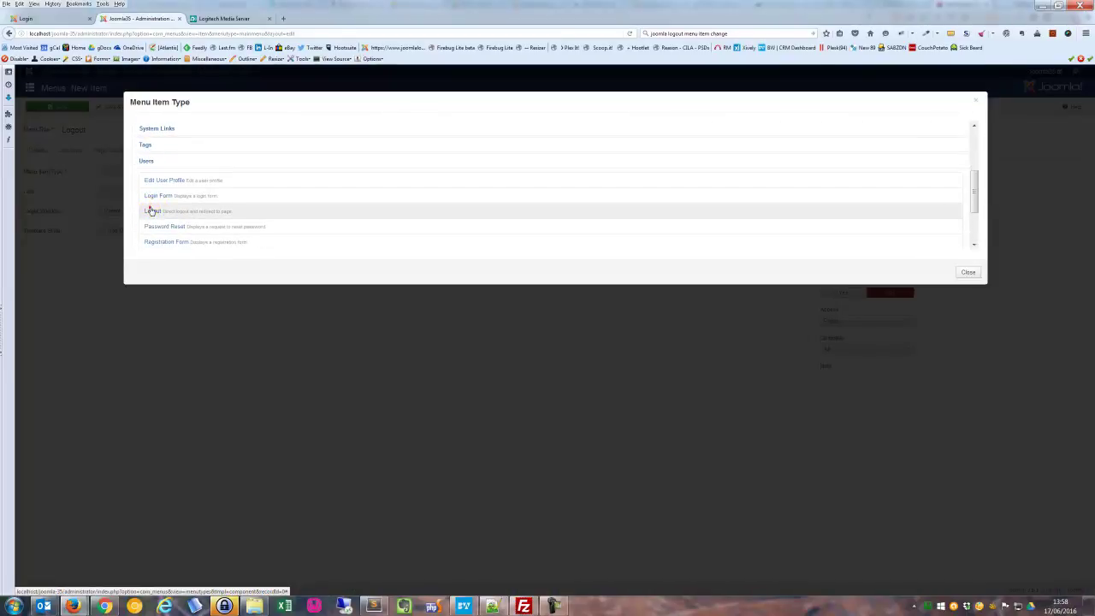
left_click(151, 211)
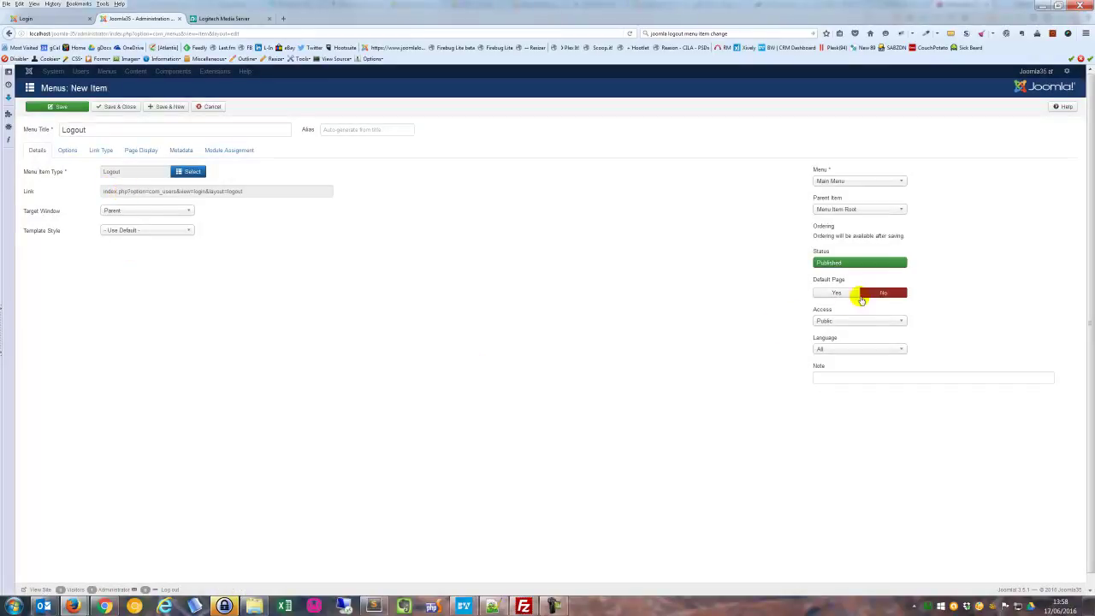
Step: Set the Logout item's access level to Registered and keep Default as its logout redirection page
left_click(855, 320)
left_click(839, 352)
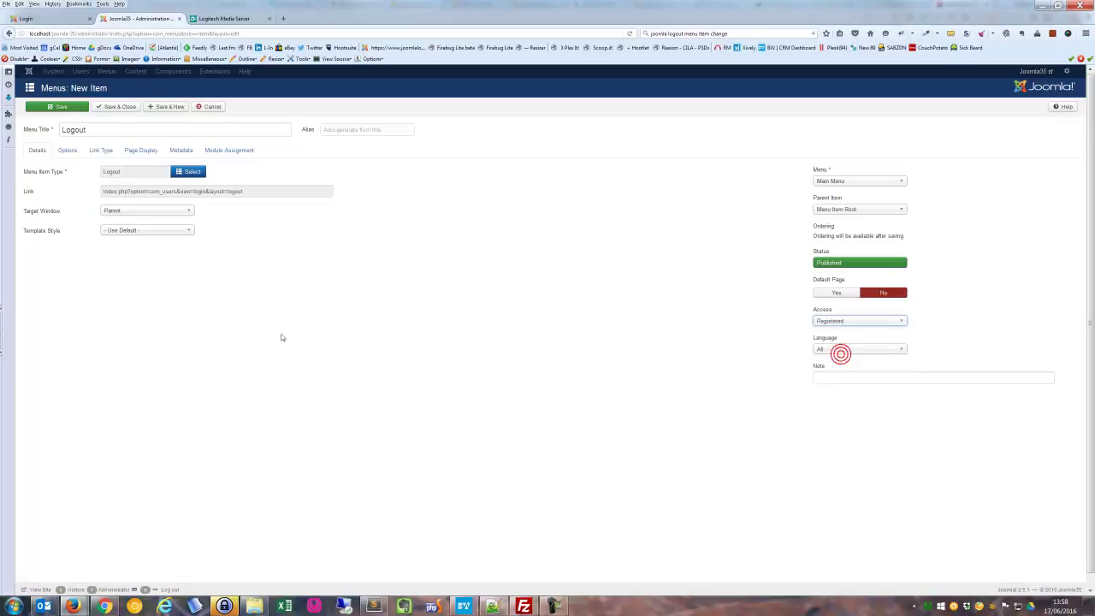
left_click(68, 150)
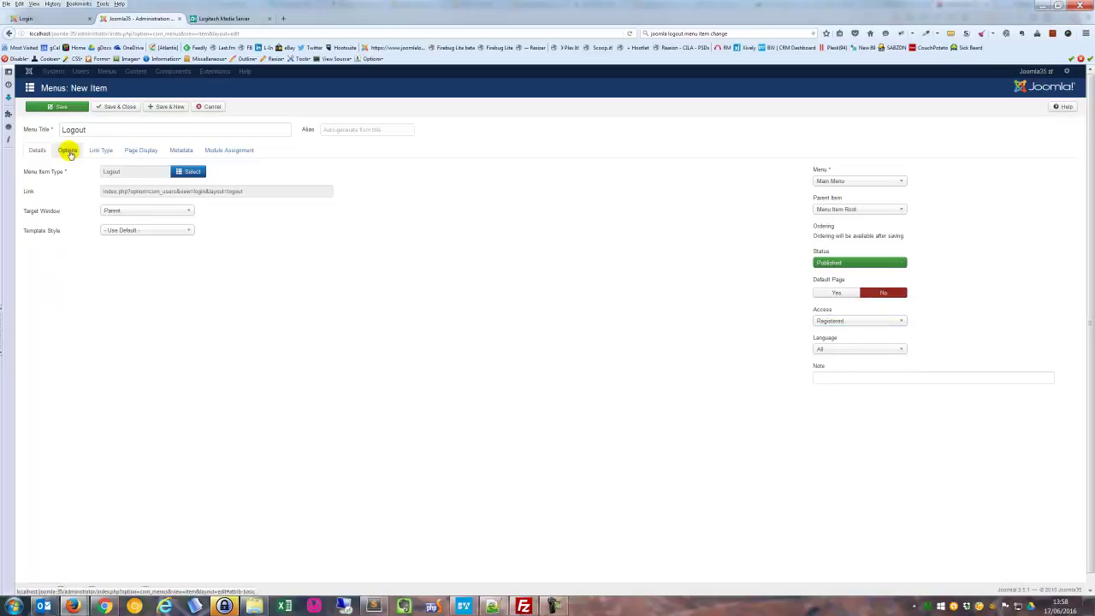
left_click(68, 151)
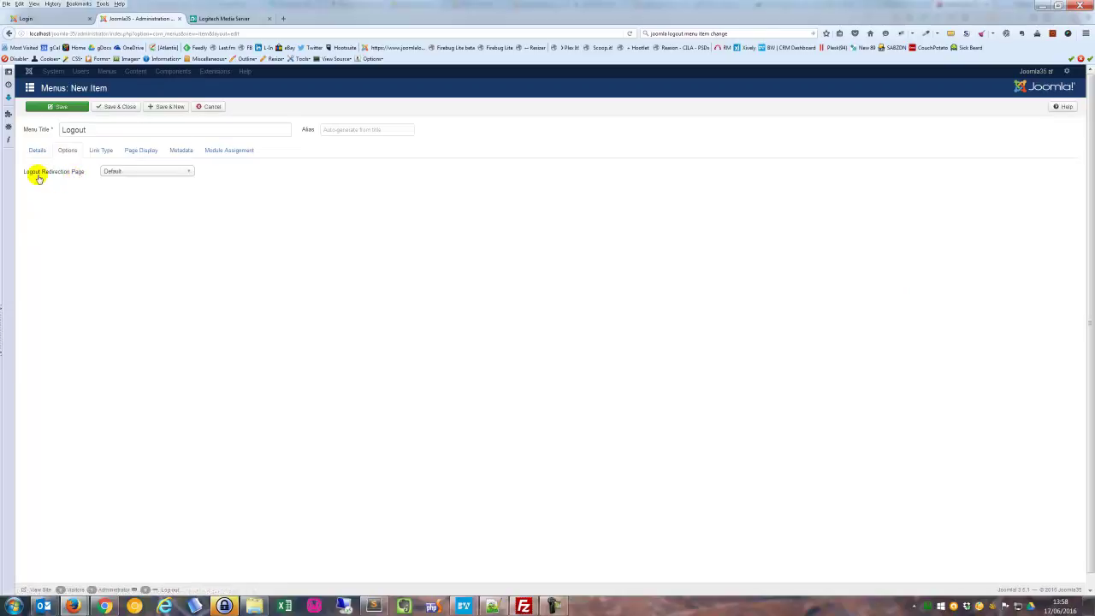
left_click(130, 172)
left_click_drag(186, 203, 183, 225)
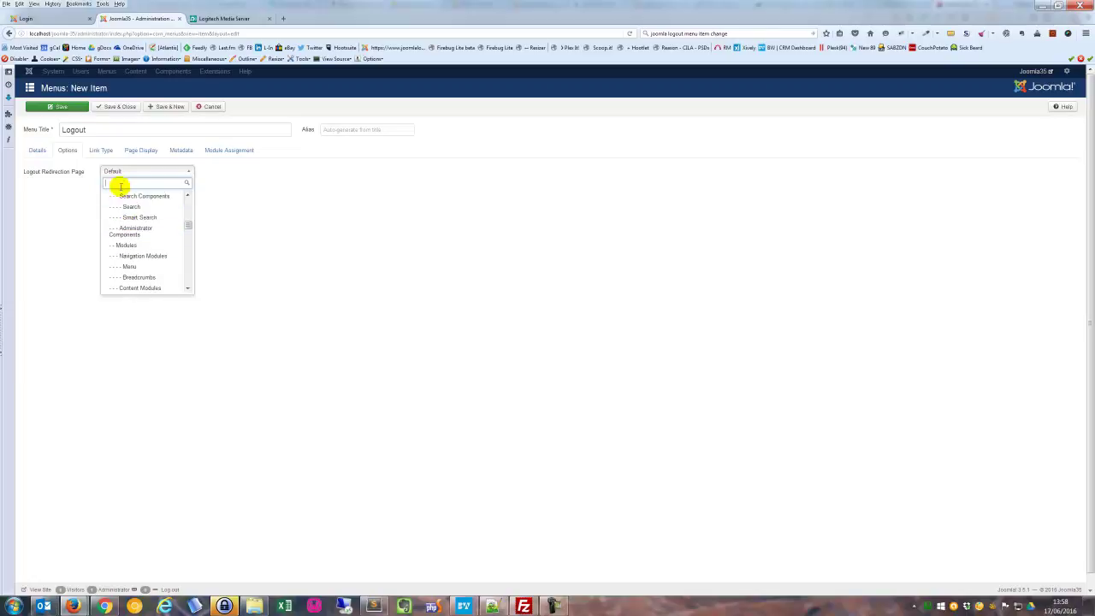
scroll(186, 224, "up", 5)
left_click(128, 196)
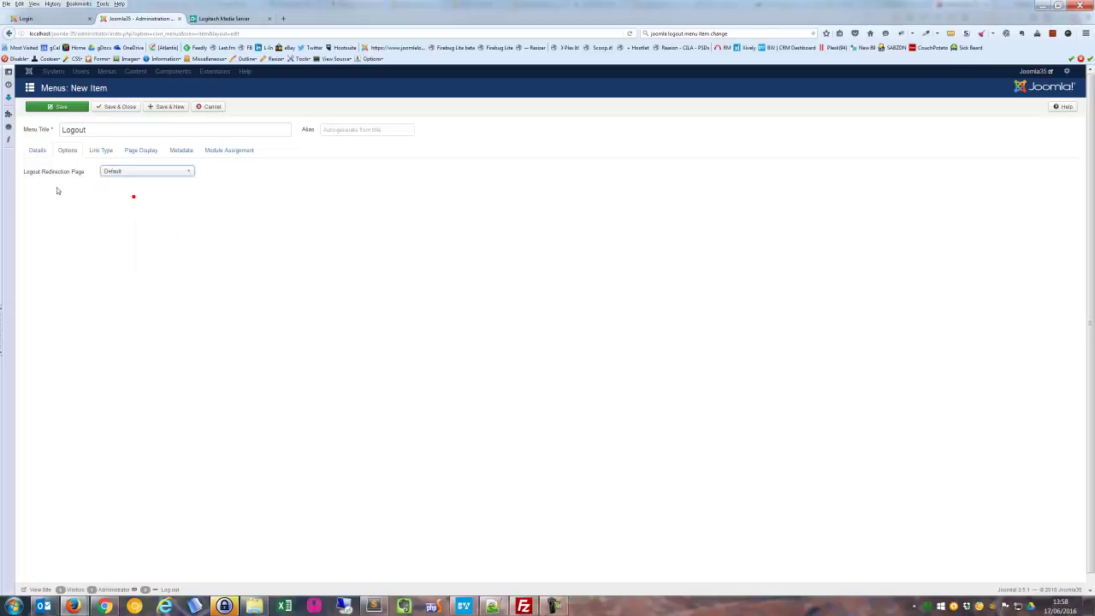
Step: Save and close the Logout item, and move it directly below Login in the Main Menu list
left_click(37, 151)
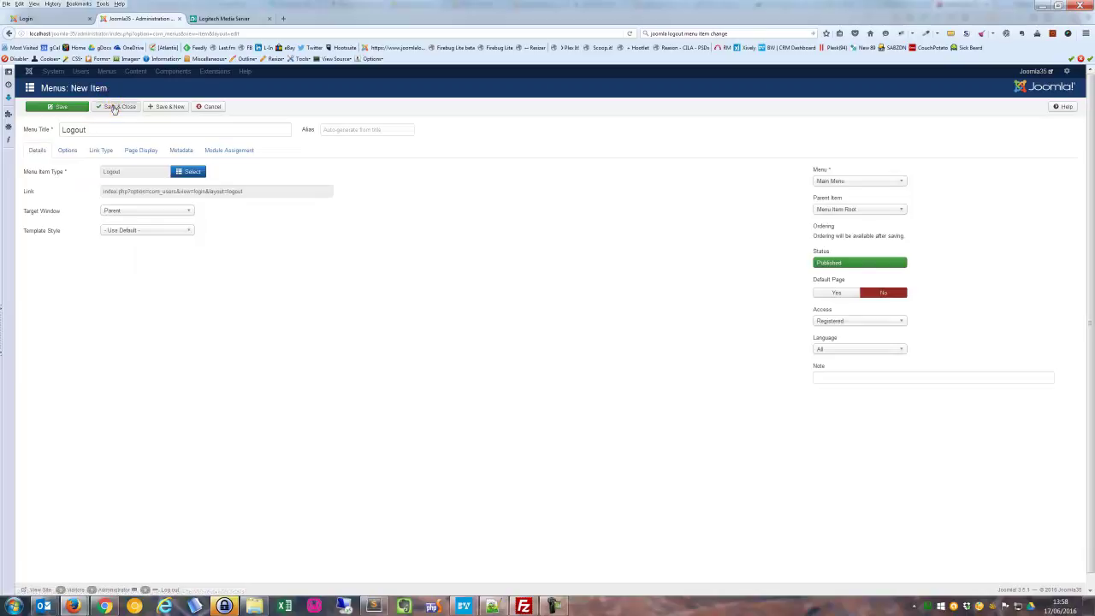
left_click(112, 107)
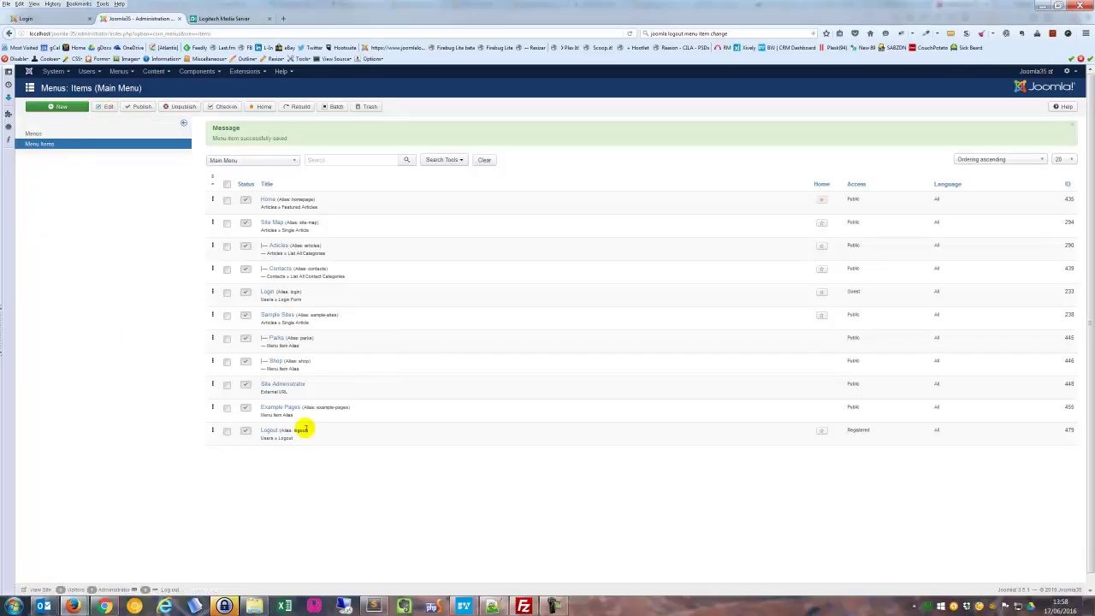
left_click_drag(213, 429, 232, 259)
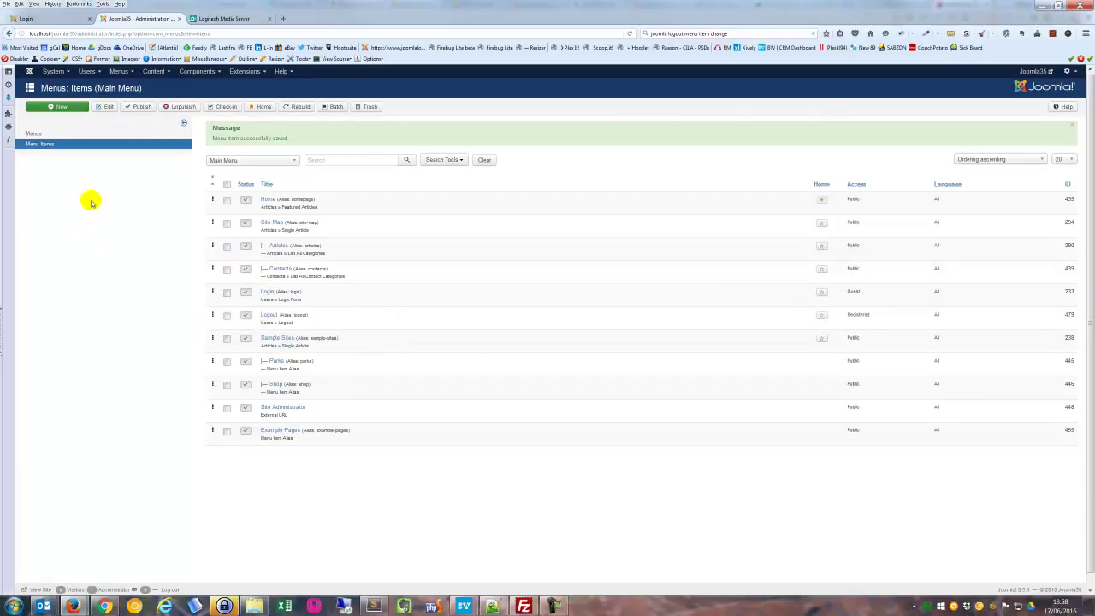
Step: Reload the site's front end to check the menus as a guest, and open its Home page
left_click(32, 18)
left_click(630, 33)
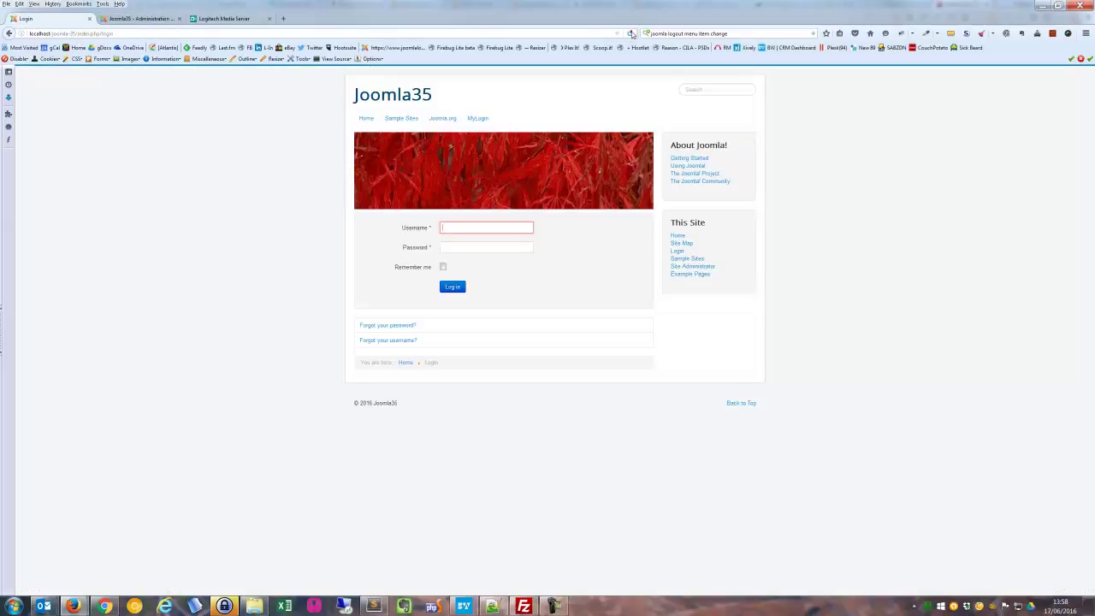
left_click(367, 119)
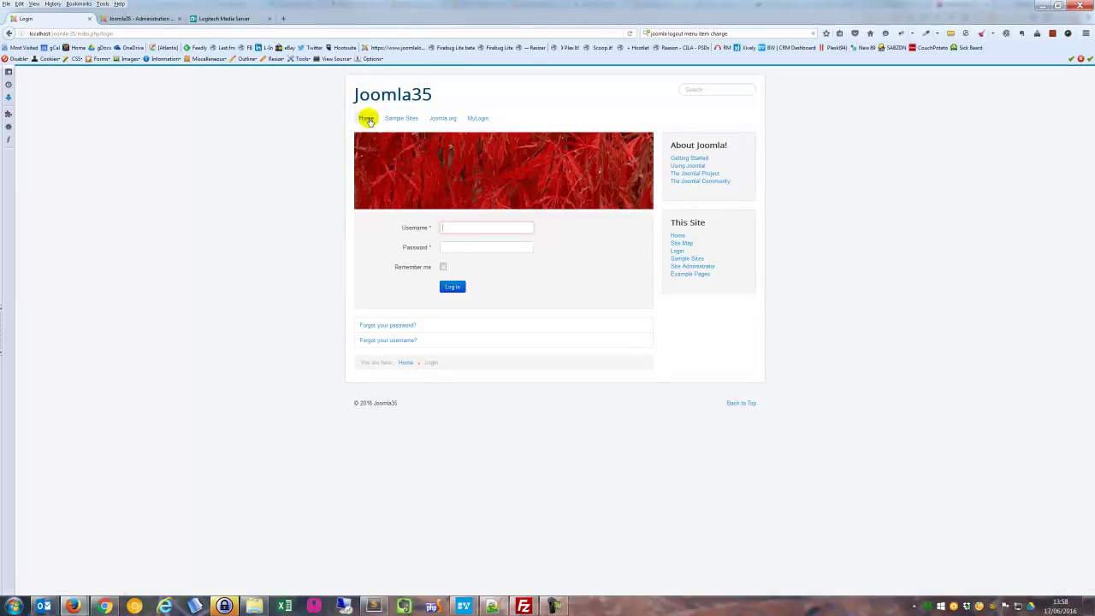
left_click(369, 121)
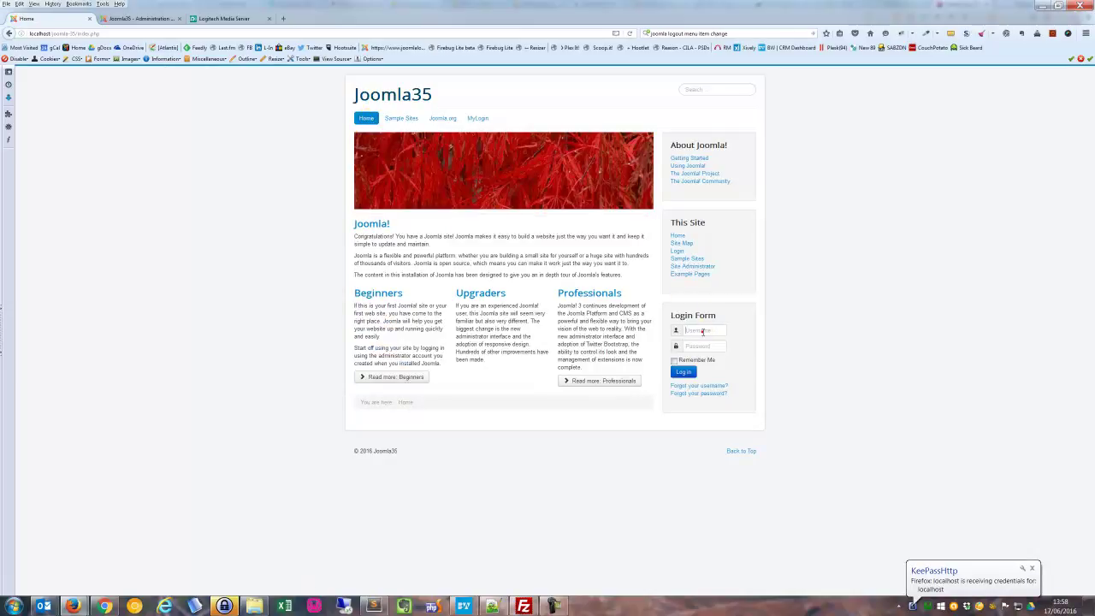
Step: Log in to the front end as admin with the account password through the Login Form
type("admin")
left_click(695, 341)
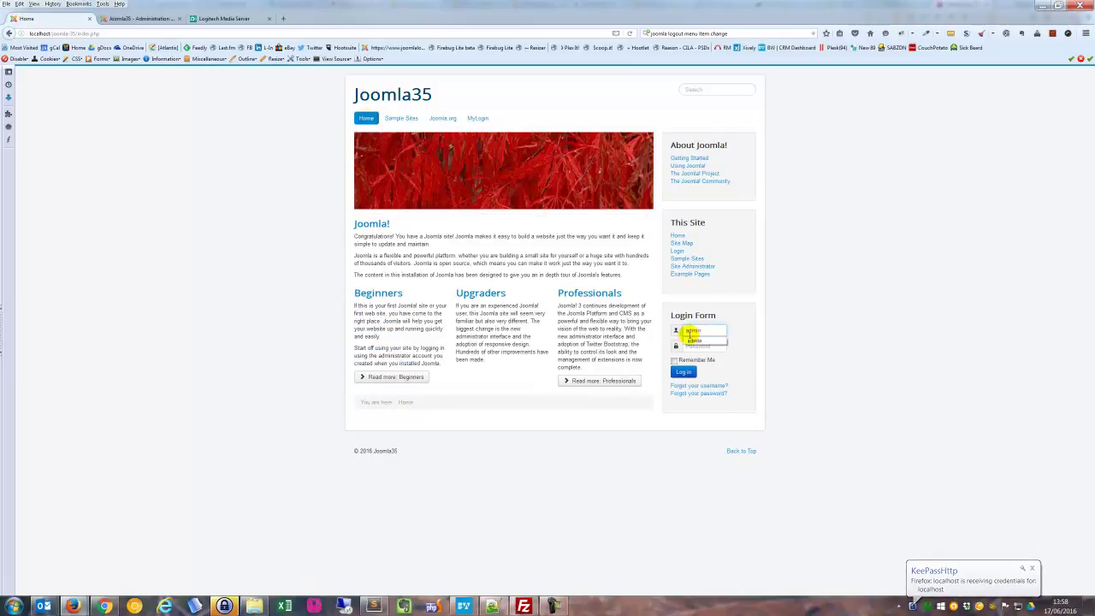
left_click_drag(684, 346, 909, 345)
key("BackSpace")
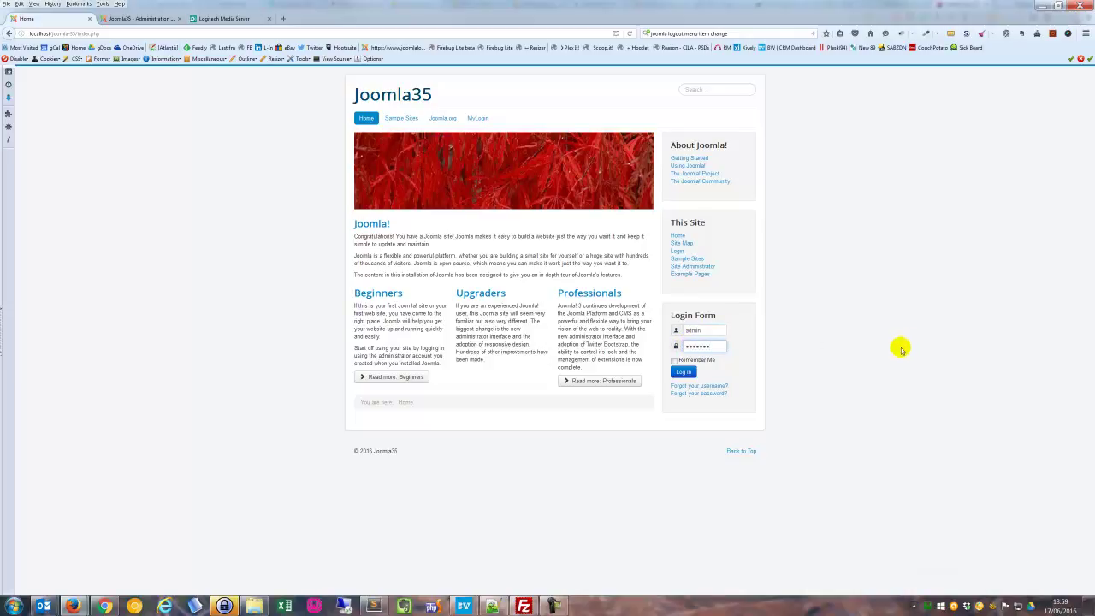
left_click(683, 371)
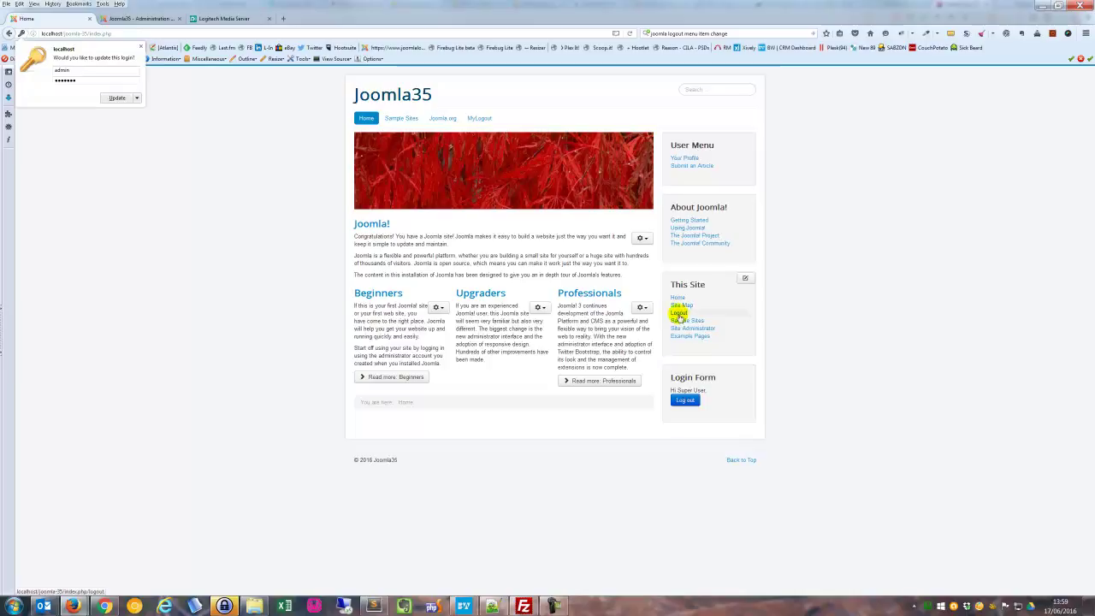
Step: Log out of the front end through the MyLogout menu item
left_click(480, 119)
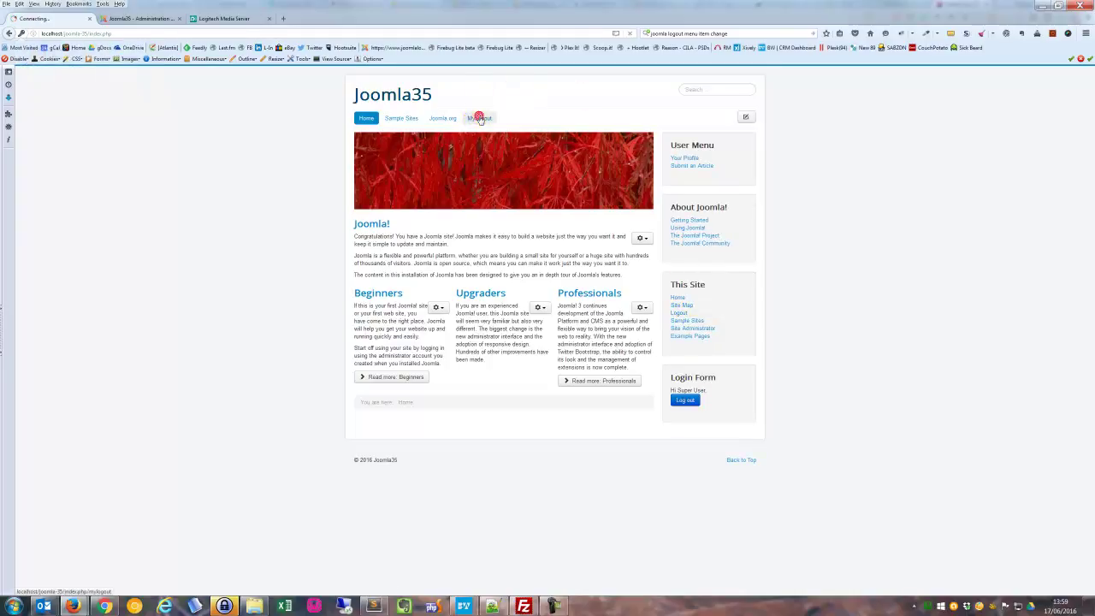